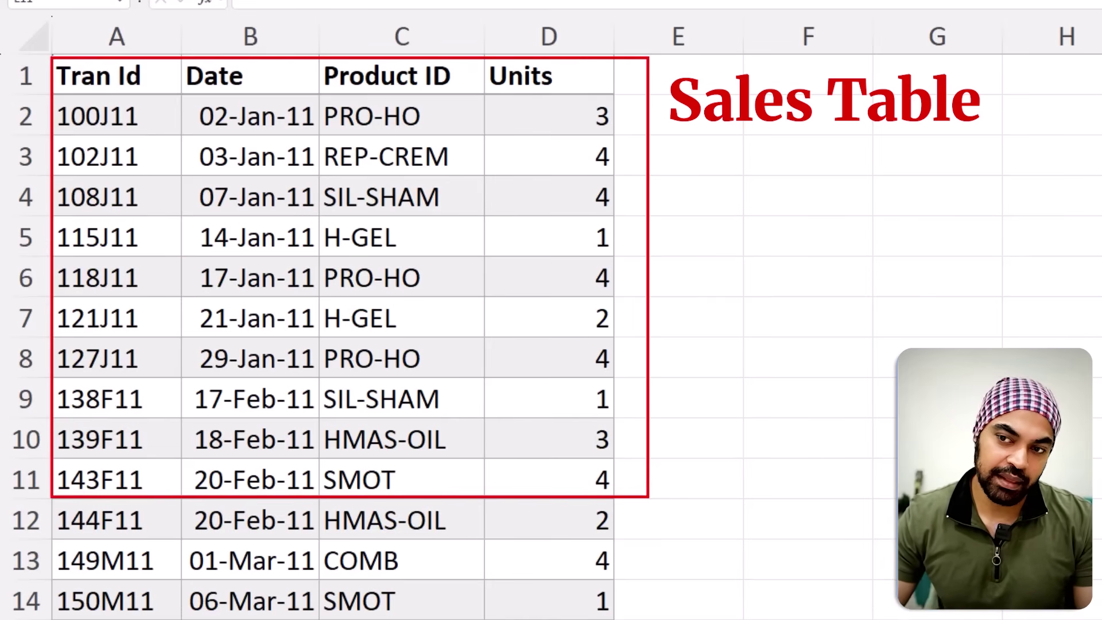
Step: Mark the Product ID column of the Sales table with an on-screen arrow, then clear the annotations
{"action": "mouse_move", "coordinate": [417, 5]}
{"action": "left_mouse_down"}
{"action": "mouse_move", "coordinate": [417, 24]}
{"action": "mouse_move", "coordinate": [399, 33]}
{"action": "mouse_move", "coordinate": [439, 39]}
{"action": "left_mouse_up"}
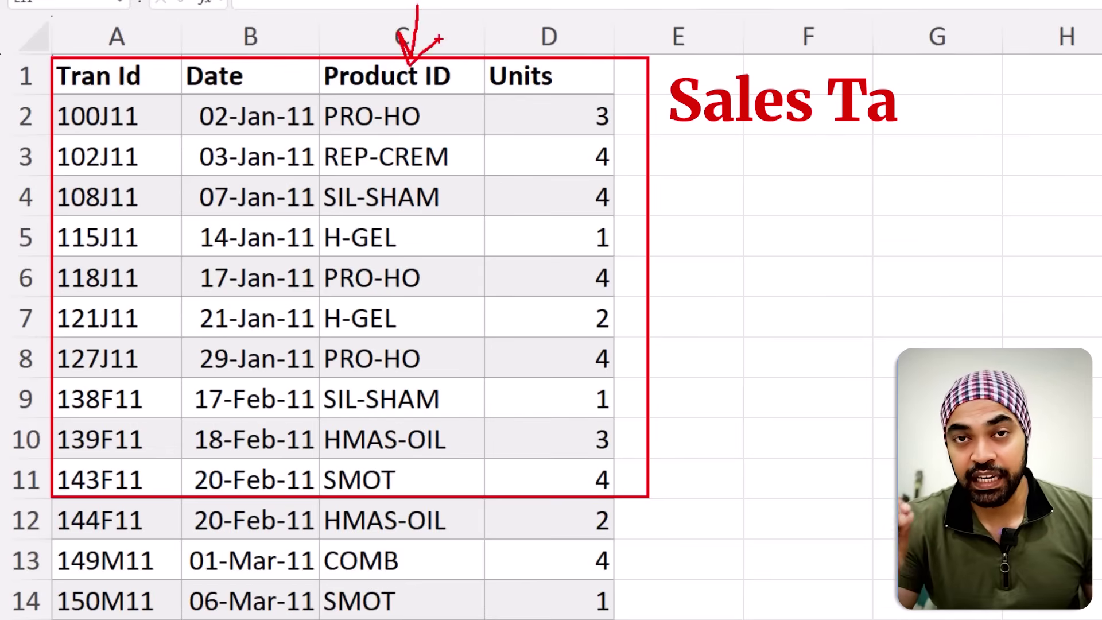
{"action": "mouse_move", "coordinate": [419, 86]}
{"action": "left_mouse_down"}
{"action": "mouse_move", "coordinate": [317, 104]}
{"action": "mouse_move", "coordinate": [423, 206]}
{"action": "mouse_move", "coordinate": [411, 314]}
{"action": "mouse_move", "coordinate": [181, 619]}
{"action": "left_mouse_up"}
{"action": "left_click_drag", "start_coordinate": [129, 475], "coordinate": [121, 578]}
{"action": "key", "text": "Escape"}
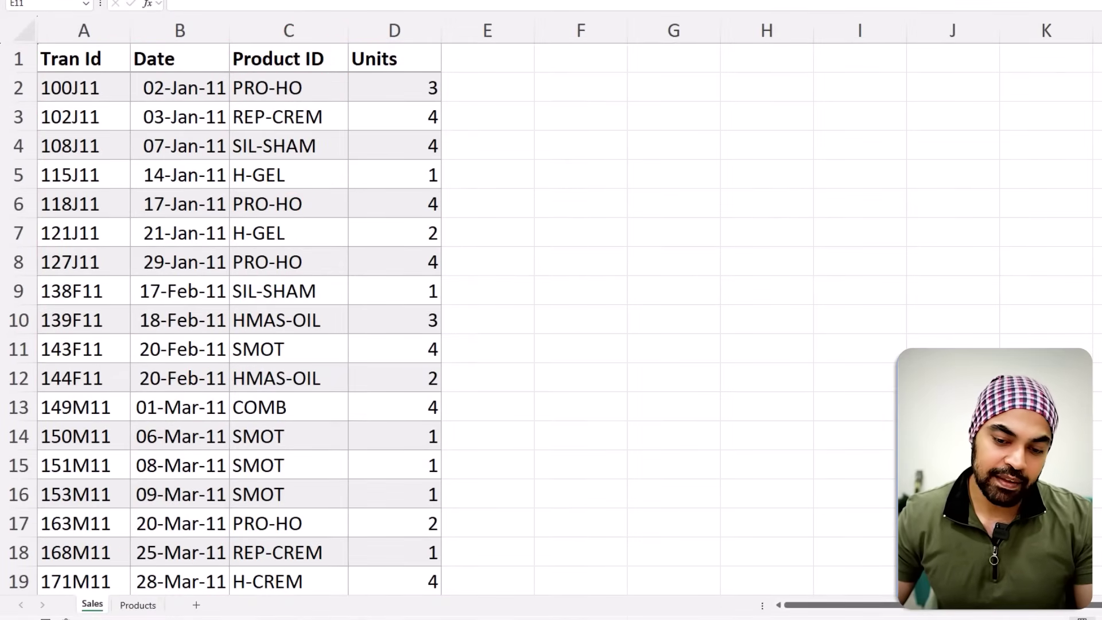
Step: Review the Products sheet, boxing the Product Code column and linking it with arrows to Product, Band and Price; clear the marks
{"action": "left_click", "coordinate": [148, 607]}
{"action": "mouse_move", "coordinate": [36, 38]}
{"action": "left_mouse_down"}
{"action": "mouse_move", "coordinate": [145, 268]}
{"action": "mouse_move", "coordinate": [182, 445]}
{"action": "left_mouse_up"}
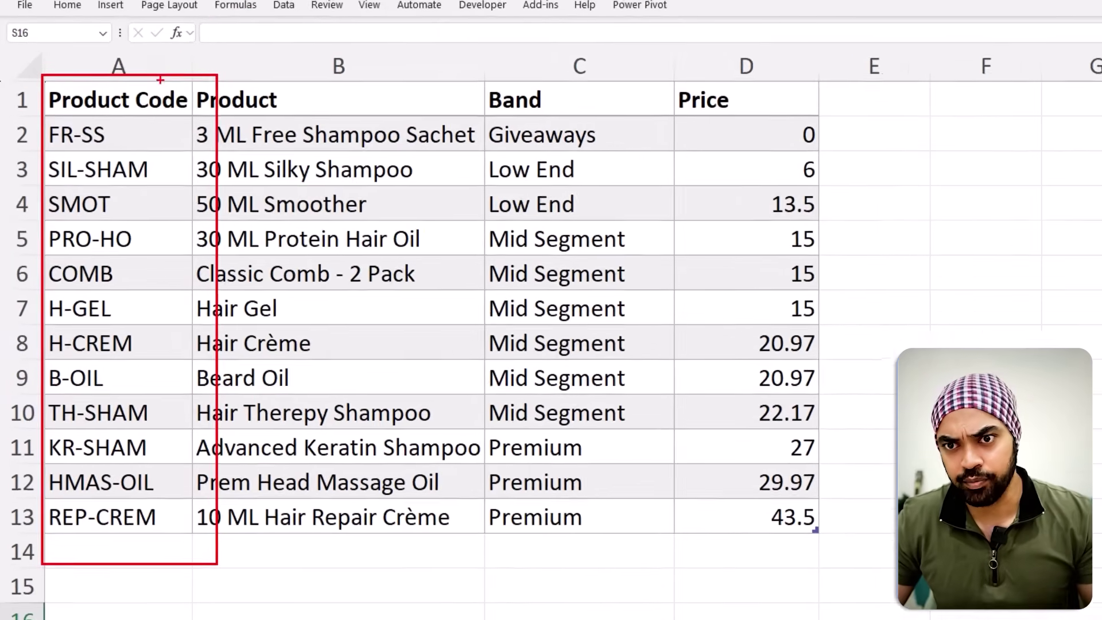
{"action": "mouse_move", "coordinate": [134, 41]}
{"action": "left_mouse_down"}
{"action": "mouse_move", "coordinate": [243, 30]}
{"action": "mouse_move", "coordinate": [255, 47]}
{"action": "left_mouse_up"}
{"action": "left_click_drag", "start_coordinate": [310, 89], "coordinate": [316, 79]}
{"action": "mouse_move", "coordinate": [335, 101]}
{"action": "left_mouse_down"}
{"action": "mouse_move", "coordinate": [380, 47]}
{"action": "mouse_move", "coordinate": [565, 74]}
{"action": "left_mouse_up"}
{"action": "left_click_drag", "start_coordinate": [571, 105], "coordinate": [677, 77]}
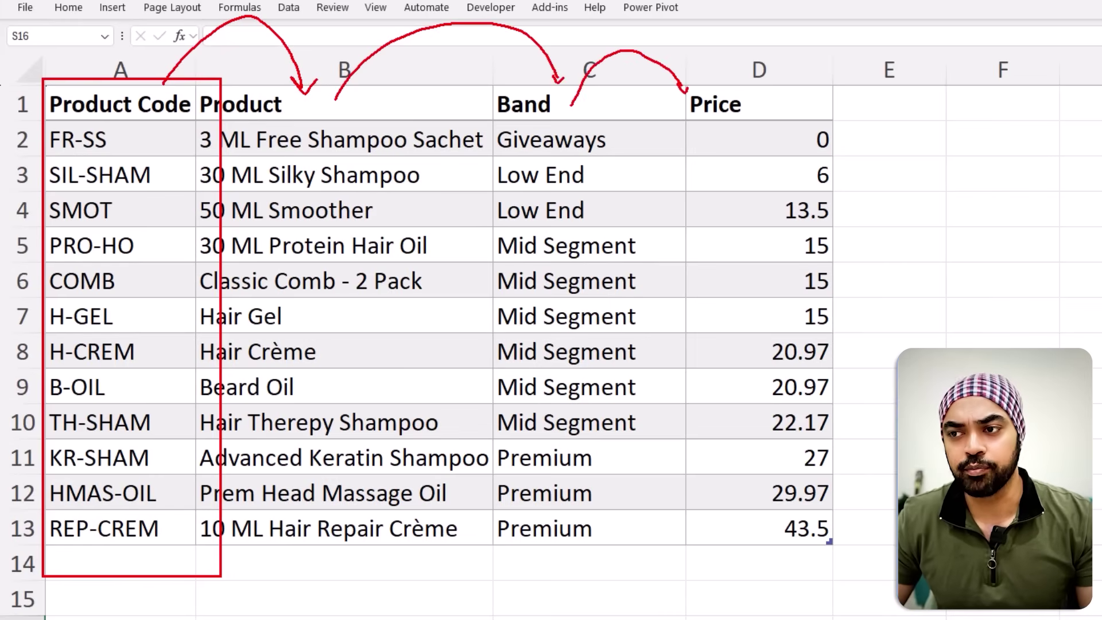
{"action": "mouse_move", "coordinate": [838, 153]}
{"action": "left_mouse_down"}
{"action": "mouse_move", "coordinate": [944, 147]}
{"action": "mouse_move", "coordinate": [935, 168]}
{"action": "left_mouse_up"}
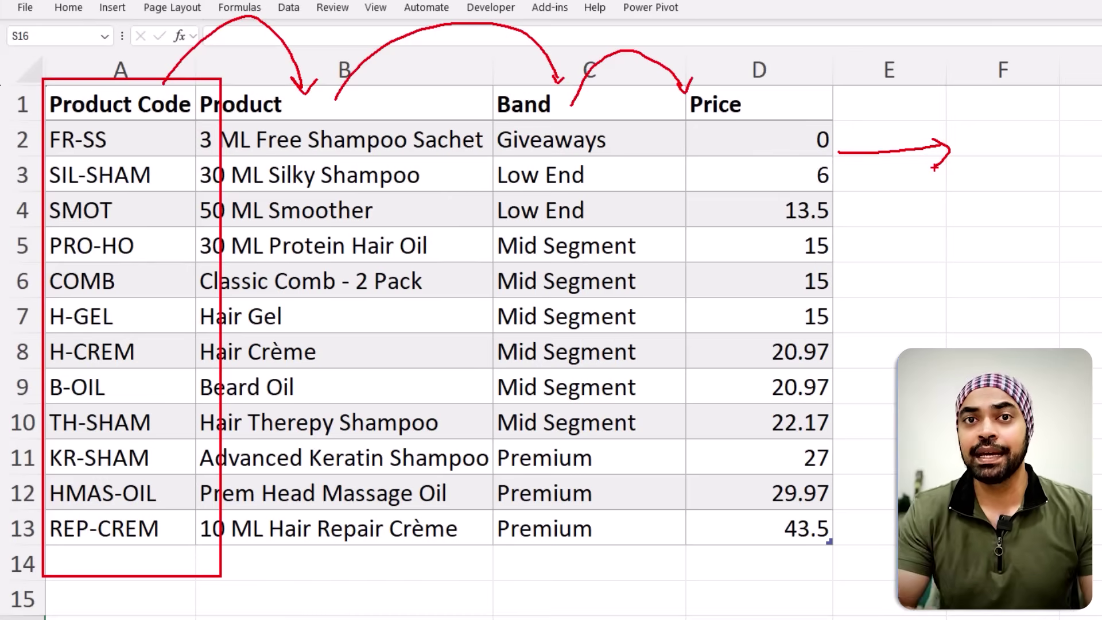
{"action": "key", "text": "Escape"}
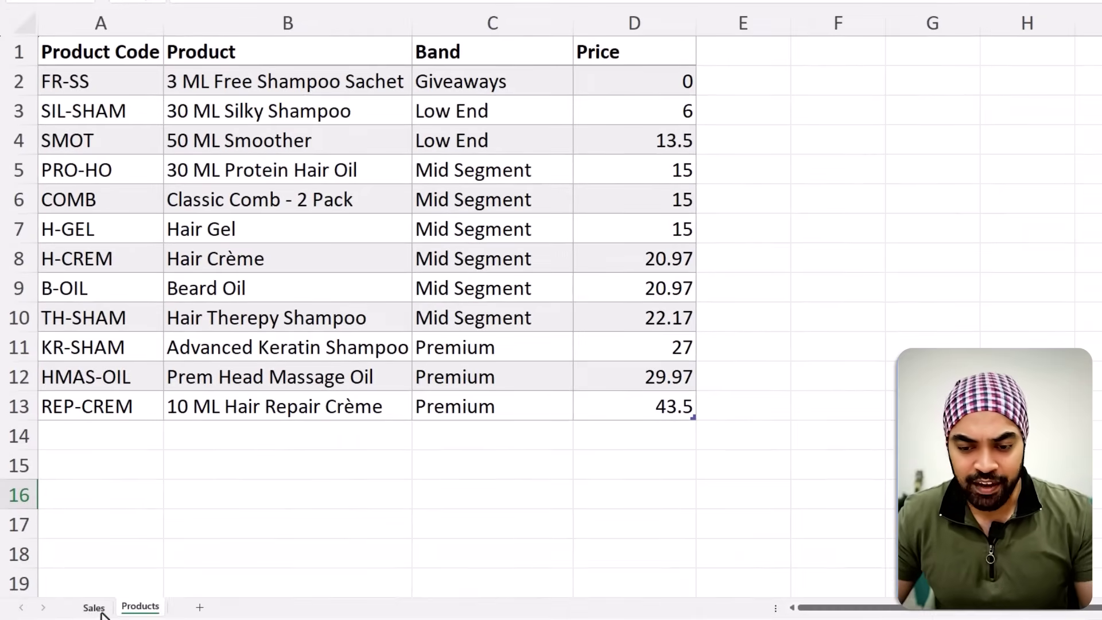
Step: Return to the Sales sheet and examine its transaction columns, boxing the empty area beside the Units column
{"action": "left_click", "coordinate": [94, 605]}
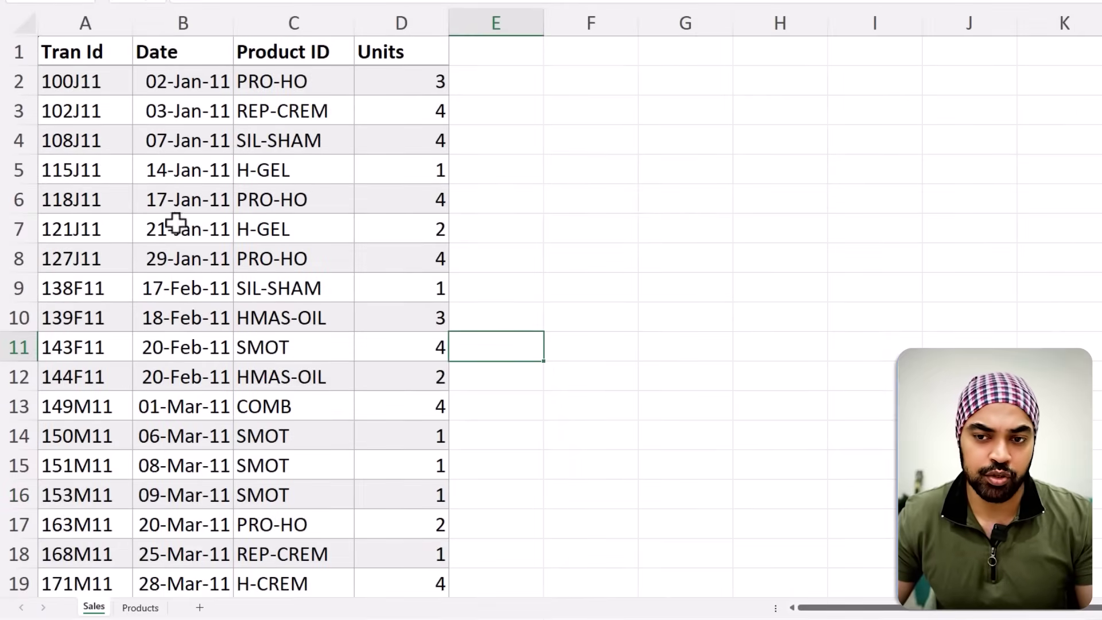
{"action": "left_click_drag", "start_coordinate": [18, 33], "coordinate": [551, 338]}
{"action": "mouse_move", "coordinate": [227, 25]}
{"action": "left_mouse_down"}
{"action": "mouse_move", "coordinate": [347, 256]}
{"action": "mouse_move", "coordinate": [347, 277]}
{"action": "mouse_move", "coordinate": [246, 356]}
{"action": "mouse_move", "coordinate": [152, 602]}
{"action": "left_mouse_up"}
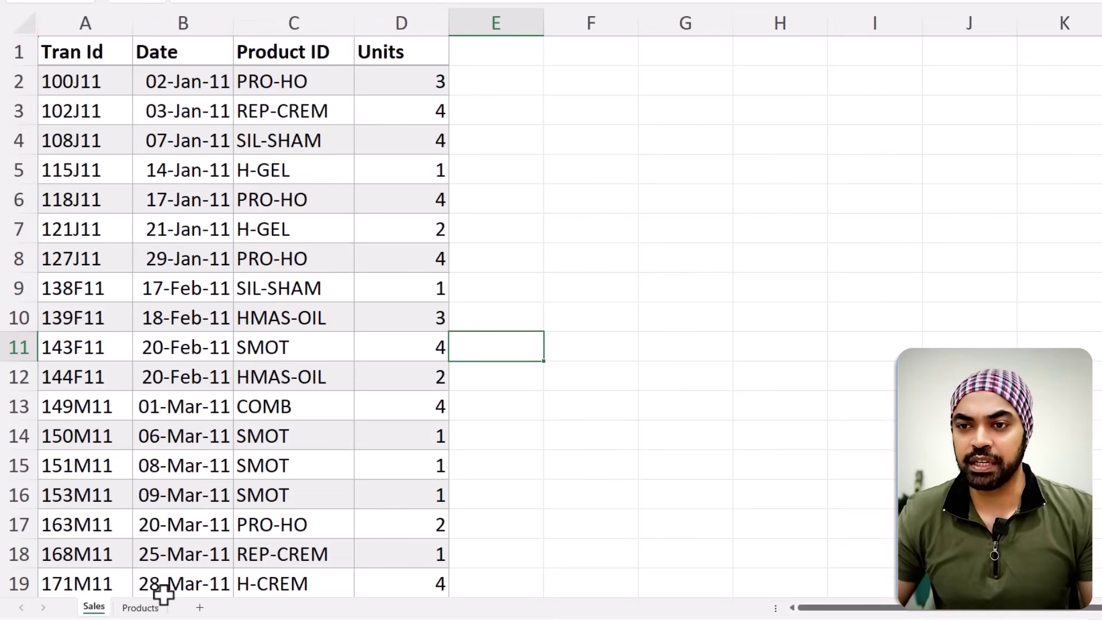
{"action": "left_click_drag", "start_coordinate": [486, 86], "coordinate": [516, 115]}
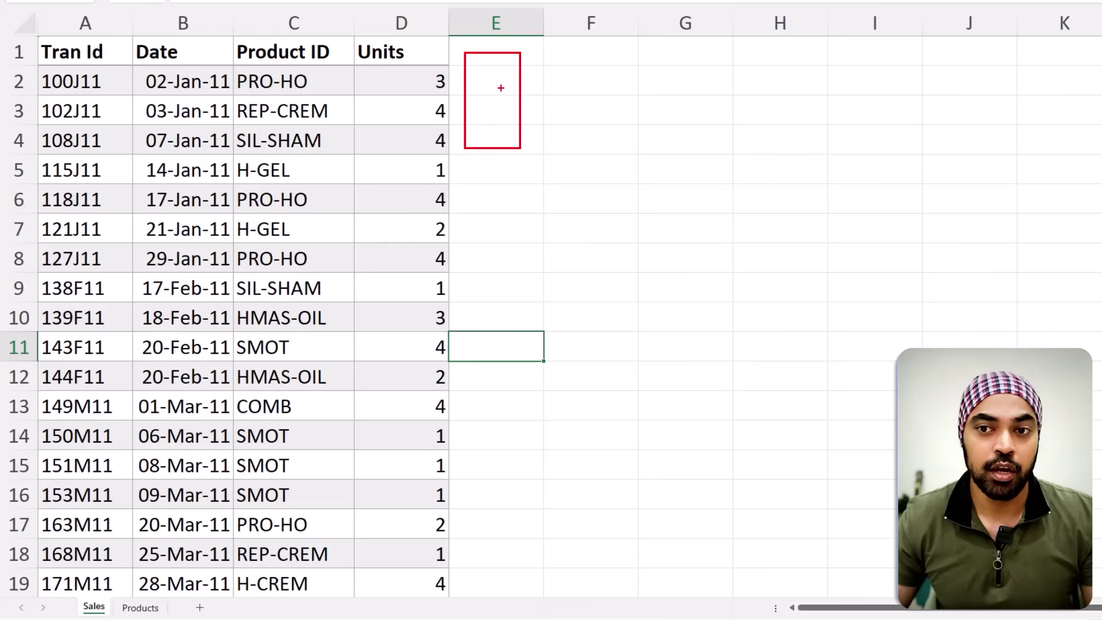
{"action": "left_click_drag", "start_coordinate": [212, 148], "coordinate": [218, 156]}
{"action": "left_click_drag", "start_coordinate": [125, 40], "coordinate": [224, 191]}
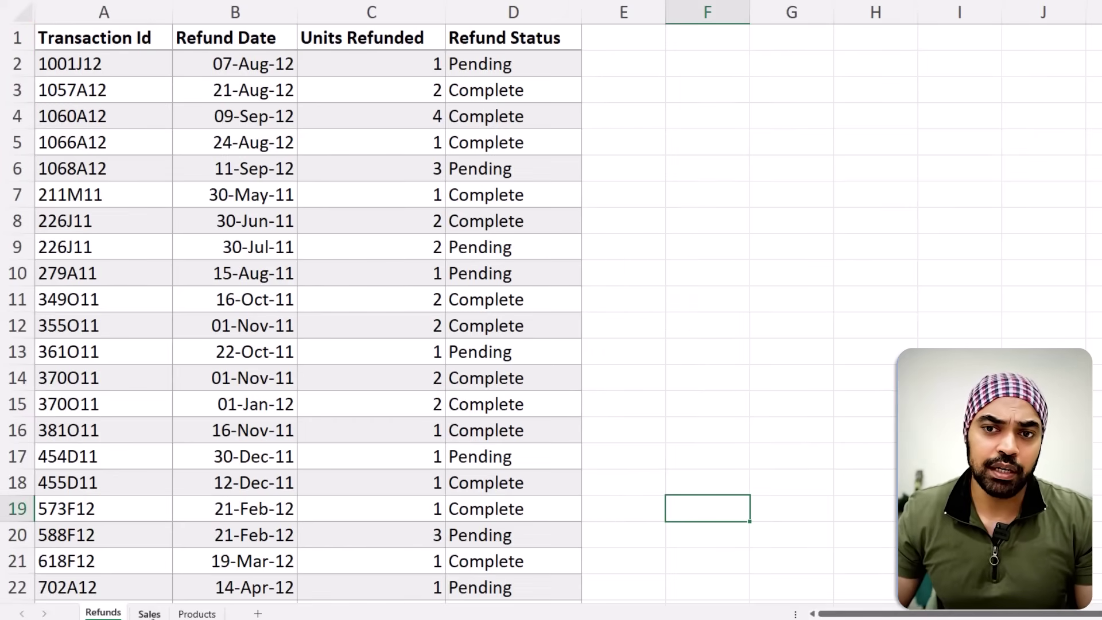
Step: Compare the Tran Id values in the Sales sheet with the repeated 226J11 entries in the Refunds sheet
{"action": "key", "text": "ctrl+Page_Down"}
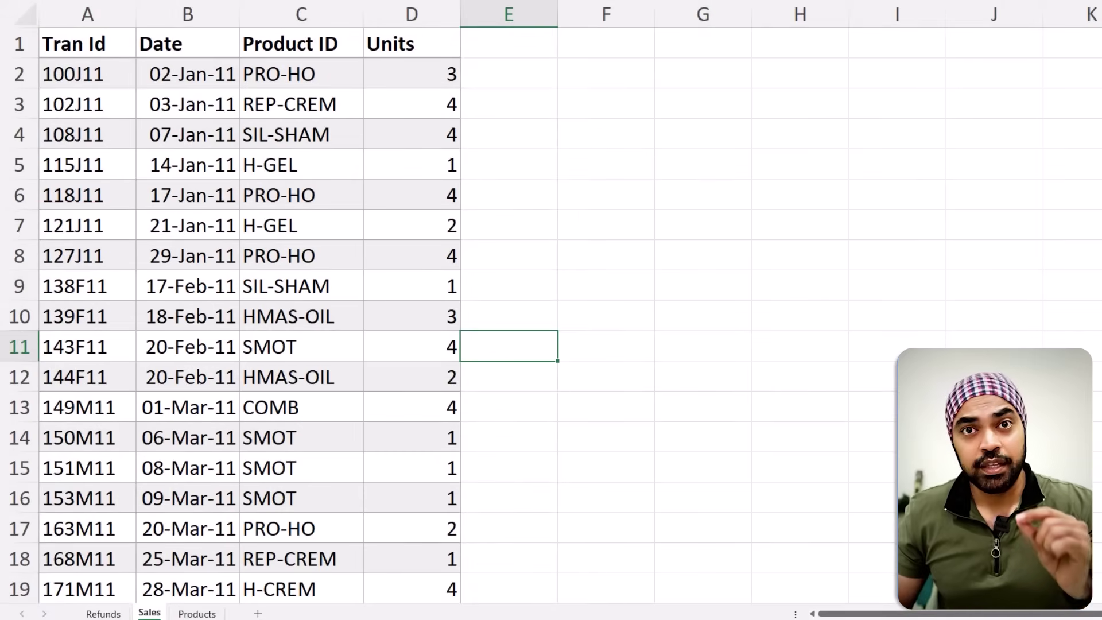
{"action": "left_click_drag", "start_coordinate": [74, 97], "coordinate": [79, 287]}
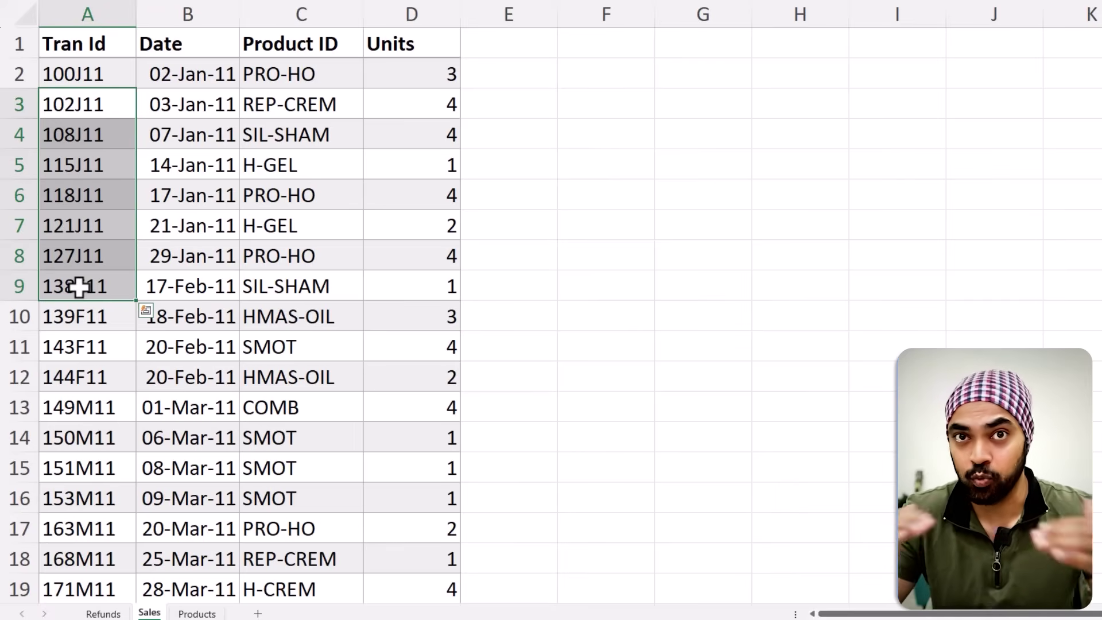
{"action": "left_click", "coordinate": [99, 613]}
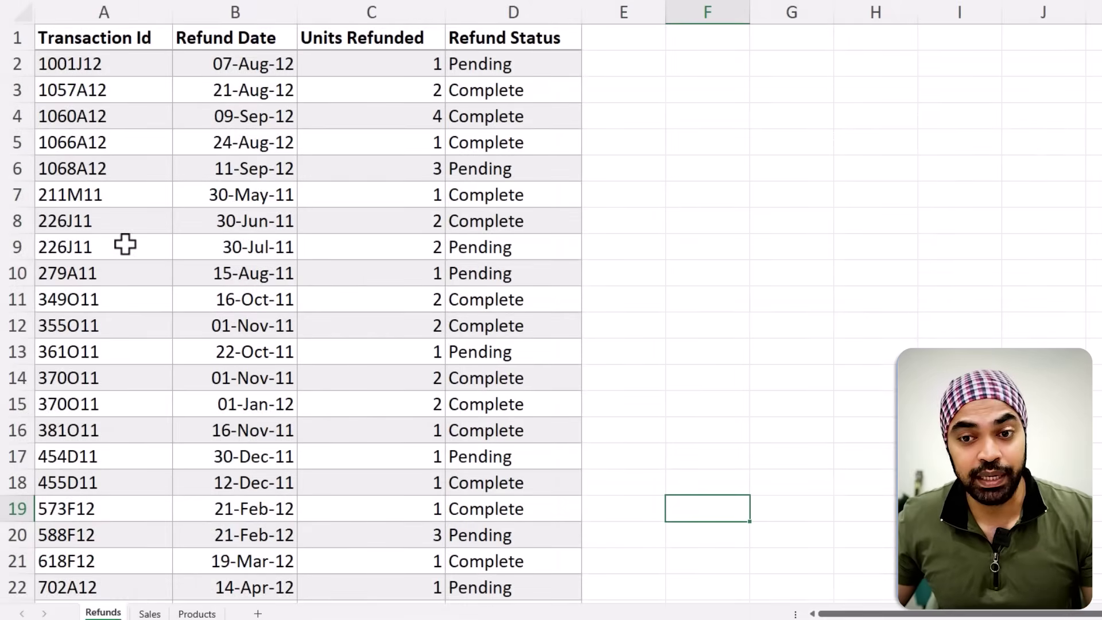
{"action": "mouse_move", "coordinate": [20, 206]}
{"action": "left_mouse_down"}
{"action": "mouse_move", "coordinate": [49, 245]}
{"action": "mouse_move", "coordinate": [119, 262]}
{"action": "left_mouse_up"}
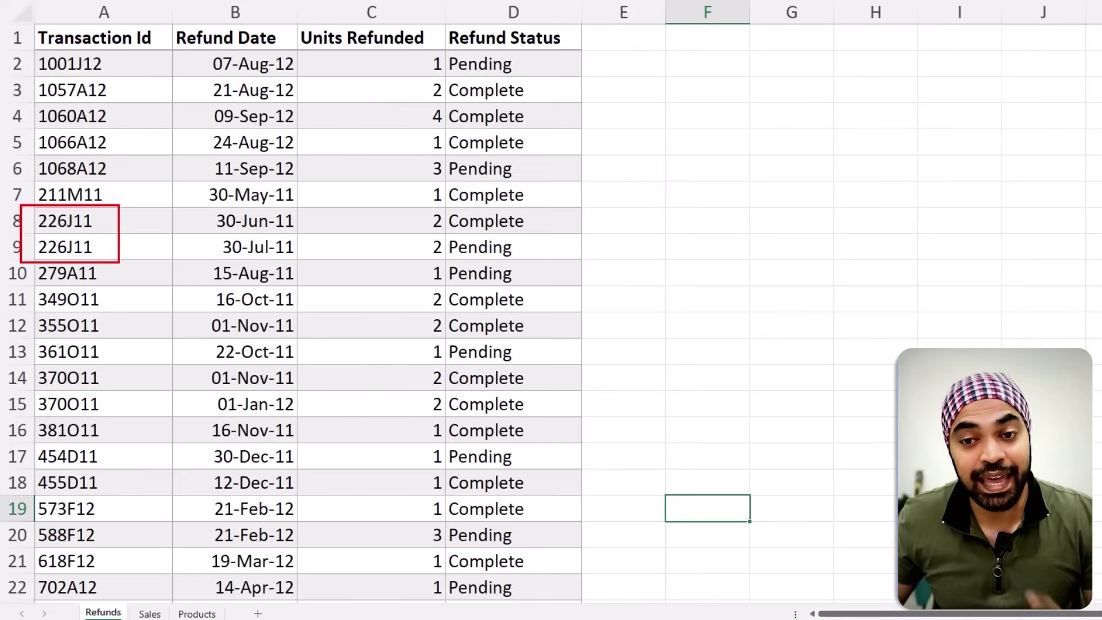
{"action": "left_click_drag", "start_coordinate": [97, 224], "coordinate": [136, 210]}
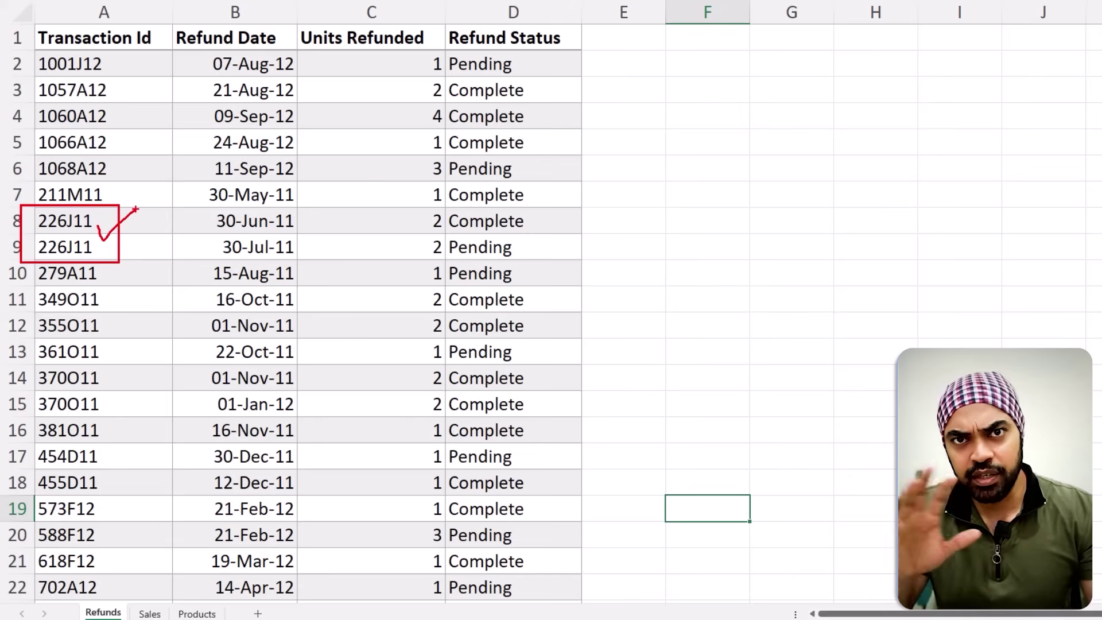
{"action": "key", "text": "Escape"}
Step: Sketch Sales and Refund table boxes beside the refunds data, joined by a connector marked 1 at Sales and with a star at Refund
{"action": "key", "text": "ctrl+2"}
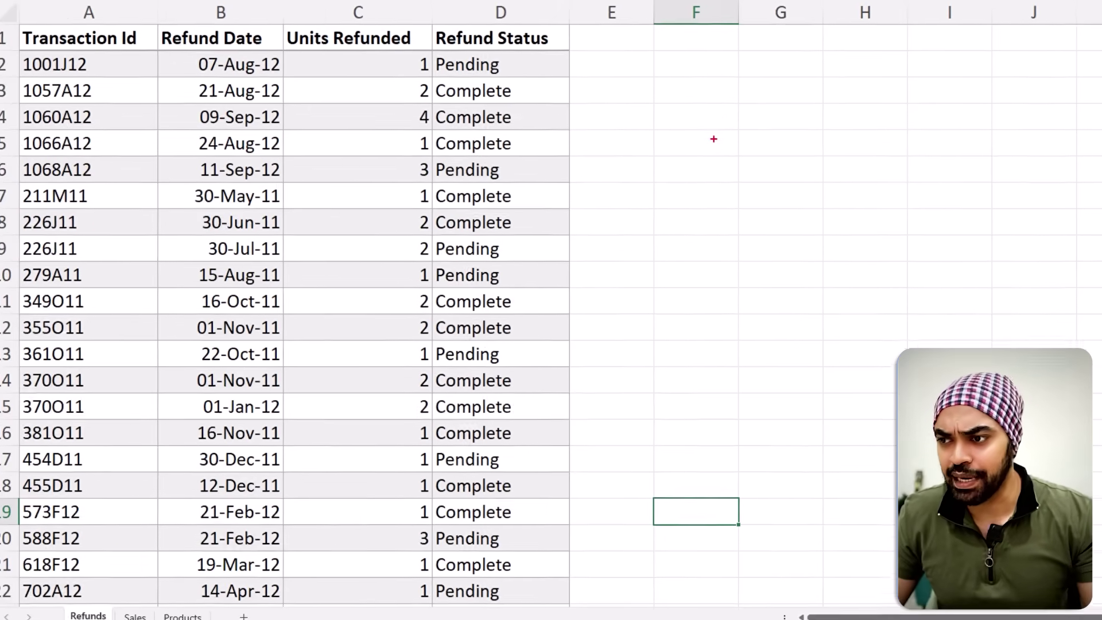
{"action": "left_click_drag", "start_coordinate": [730, 142], "coordinate": [828, 244]}
{"action": "mouse_move", "coordinate": [533, 194]}
{"action": "left_mouse_down"}
{"action": "mouse_move", "coordinate": [525, 222]}
{"action": "mouse_move", "coordinate": [563, 217]}
{"action": "left_mouse_up"}
{"action": "left_click_drag", "start_coordinate": [485, 232], "coordinate": [480, 217]}
{"action": "left_click_drag", "start_coordinate": [509, 167], "coordinate": [526, 296]}
{"action": "left_click_drag", "start_coordinate": [508, 296], "coordinate": [647, 503]}
{"action": "left_click_drag", "start_coordinate": [582, 402], "coordinate": [639, 438]}
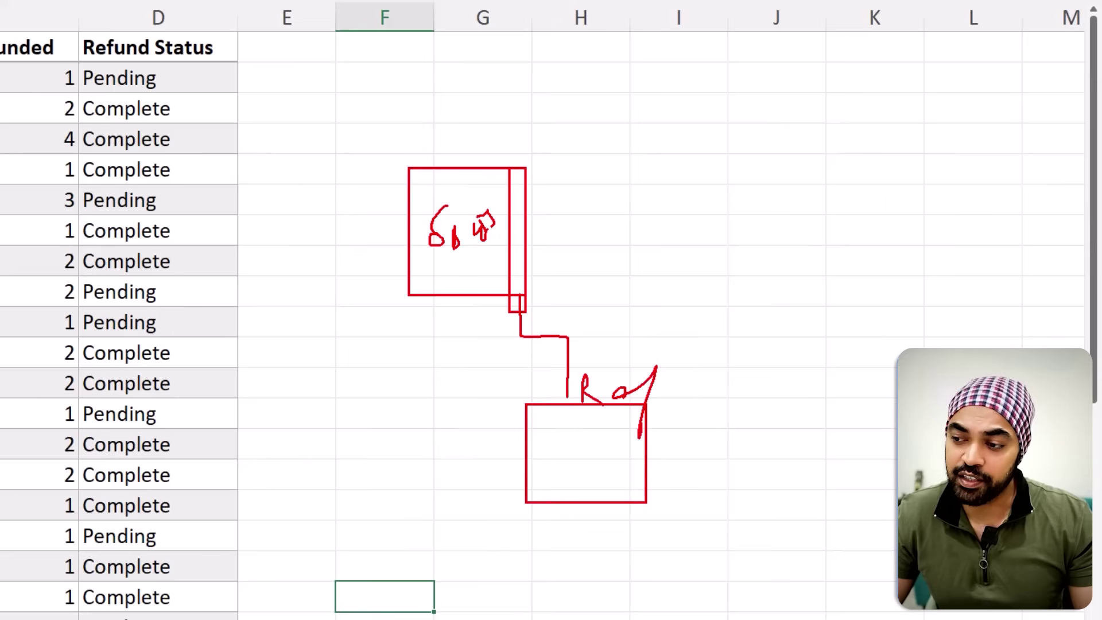
{"action": "mouse_move", "coordinate": [546, 404]}
{"action": "left_mouse_down"}
{"action": "mouse_move", "coordinate": [574, 493]}
{"action": "mouse_move", "coordinate": [580, 474]}
{"action": "left_mouse_up"}
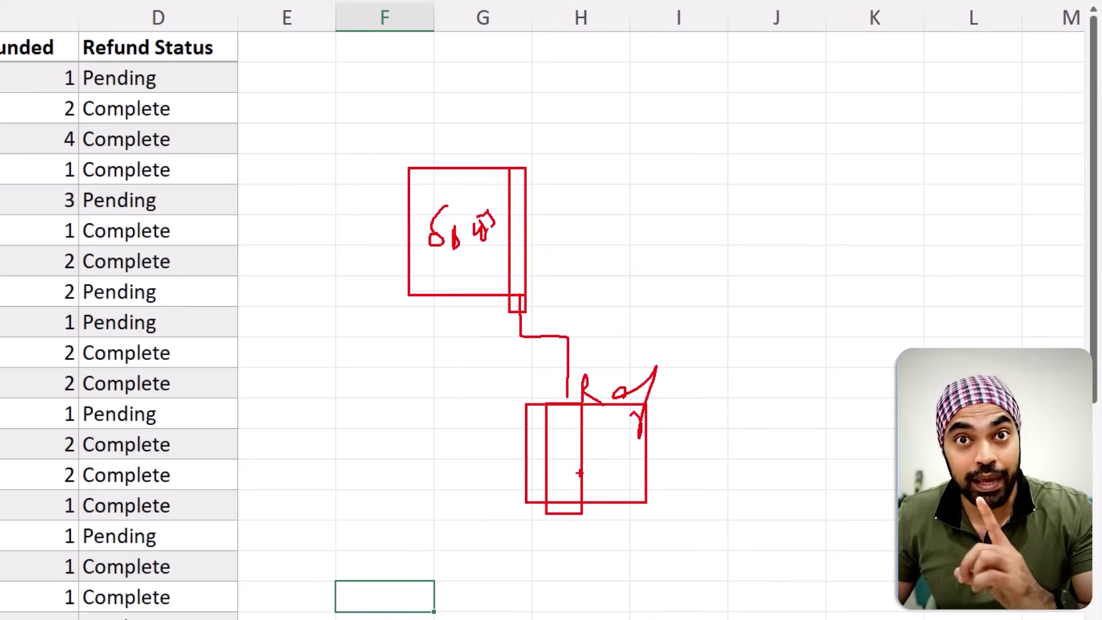
{"action": "mouse_move", "coordinate": [539, 298]}
{"action": "left_mouse_down"}
{"action": "mouse_move", "coordinate": [554, 281]}
{"action": "mouse_move", "coordinate": [556, 311]}
{"action": "left_mouse_up"}
{"action": "left_click_drag", "start_coordinate": [538, 311], "coordinate": [576, 312]}
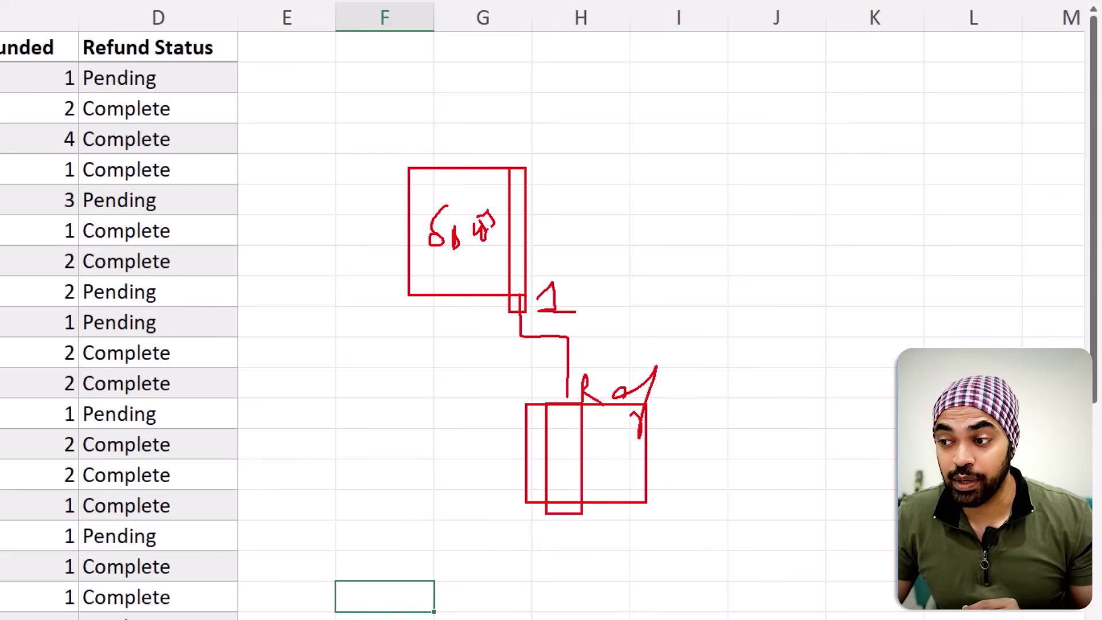
{"action": "mouse_move", "coordinate": [532, 388]}
{"action": "left_mouse_down"}
{"action": "mouse_move", "coordinate": [539, 376]}
{"action": "mouse_move", "coordinate": [524, 393]}
{"action": "left_mouse_up"}
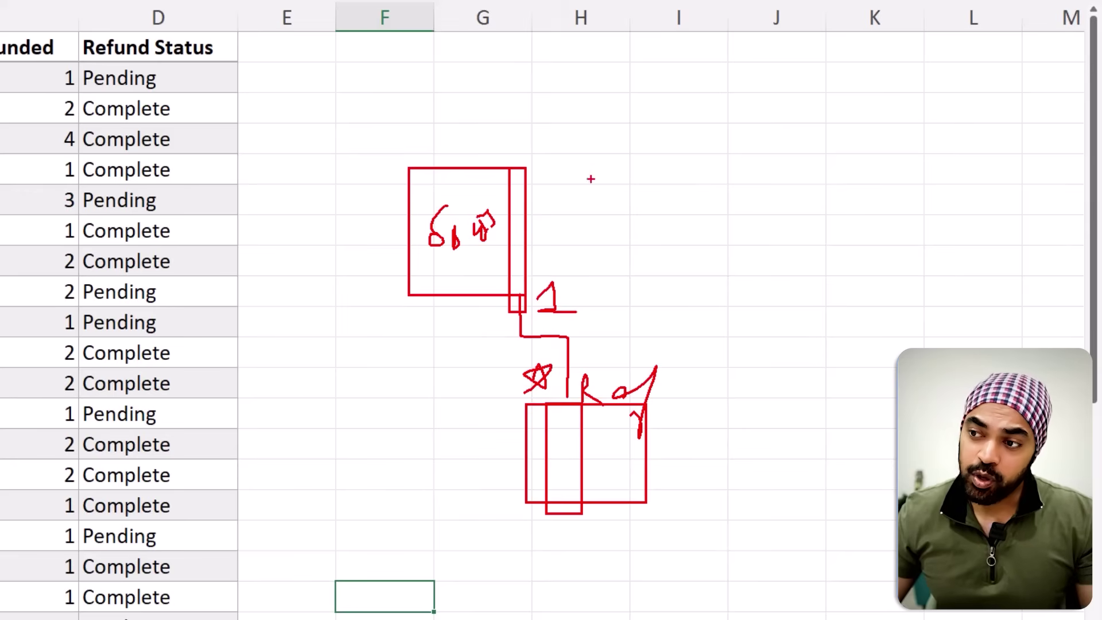
Step: Add a product table box above the Sales box, connect it to Sales and mark it with a tick
{"action": "left_click_drag", "start_coordinate": [535, 45], "coordinate": [645, 152]}
{"action": "mouse_move", "coordinate": [571, 39]}
{"action": "left_mouse_down"}
{"action": "mouse_move", "coordinate": [571, 26]}
{"action": "mouse_move", "coordinate": [576, 37]}
{"action": "mouse_move", "coordinate": [615, 23]}
{"action": "mouse_move", "coordinate": [612, 39]}
{"action": "left_mouse_up"}
{"action": "left_click_drag", "start_coordinate": [548, 144], "coordinate": [473, 171]}
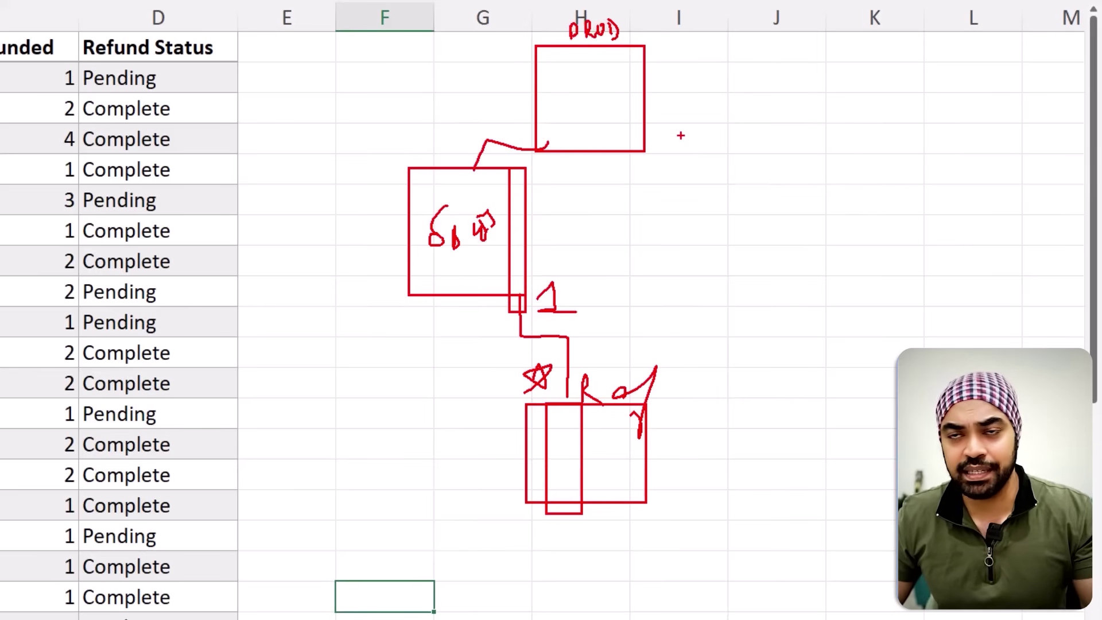
{"action": "left_click_drag", "start_coordinate": [605, 91], "coordinate": [651, 87]}
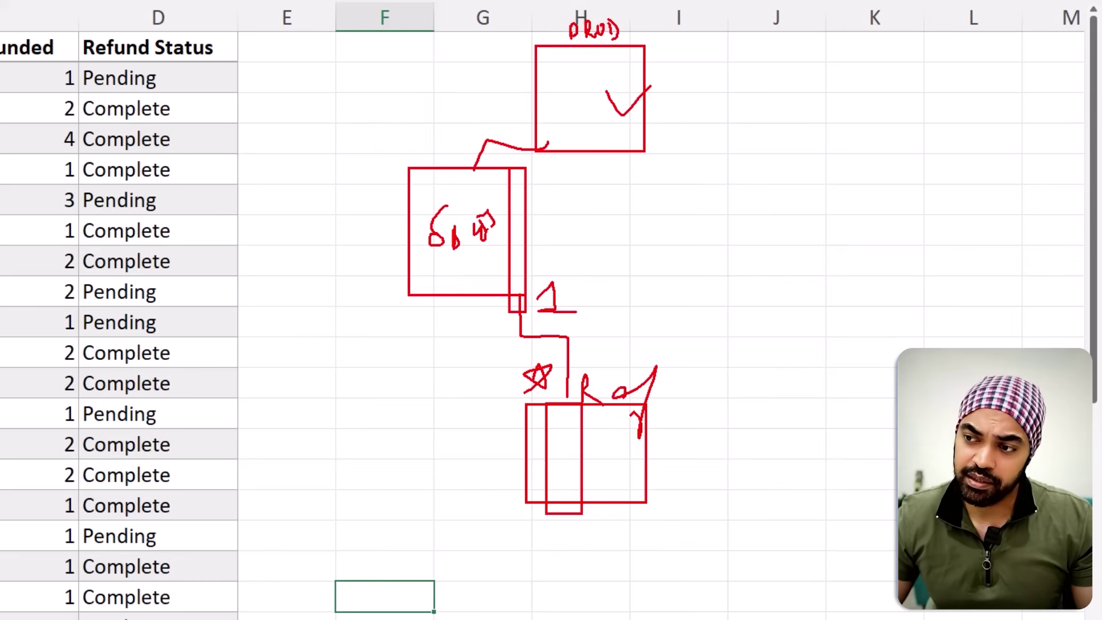
{"action": "left_click", "coordinate": [516, 217]}
{"action": "left_click_drag", "start_coordinate": [525, 216], "coordinate": [571, 194]}
{"action": "mouse_move", "coordinate": [578, 242]}
{"action": "left_mouse_down"}
{"action": "mouse_move", "coordinate": [626, 298]}
{"action": "mouse_move", "coordinate": [624, 333]}
{"action": "left_mouse_up"}
{"action": "mouse_move", "coordinate": [616, 321]}
{"action": "left_mouse_down"}
{"action": "mouse_move", "coordinate": [629, 337]}
{"action": "mouse_move", "coordinate": [648, 316]}
{"action": "left_mouse_up"}
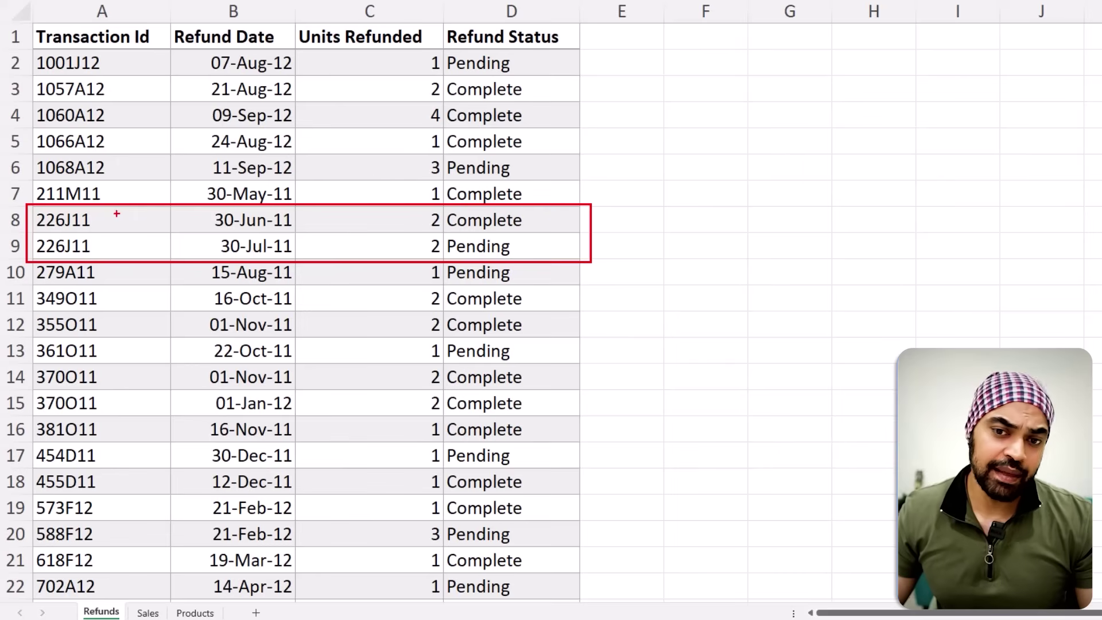
Step: Examine the two 226J11 refund rows, marking their IDs and statuses, and box the Units Refunded column
{"action": "left_click_drag", "start_coordinate": [102, 247], "coordinate": [123, 236]}
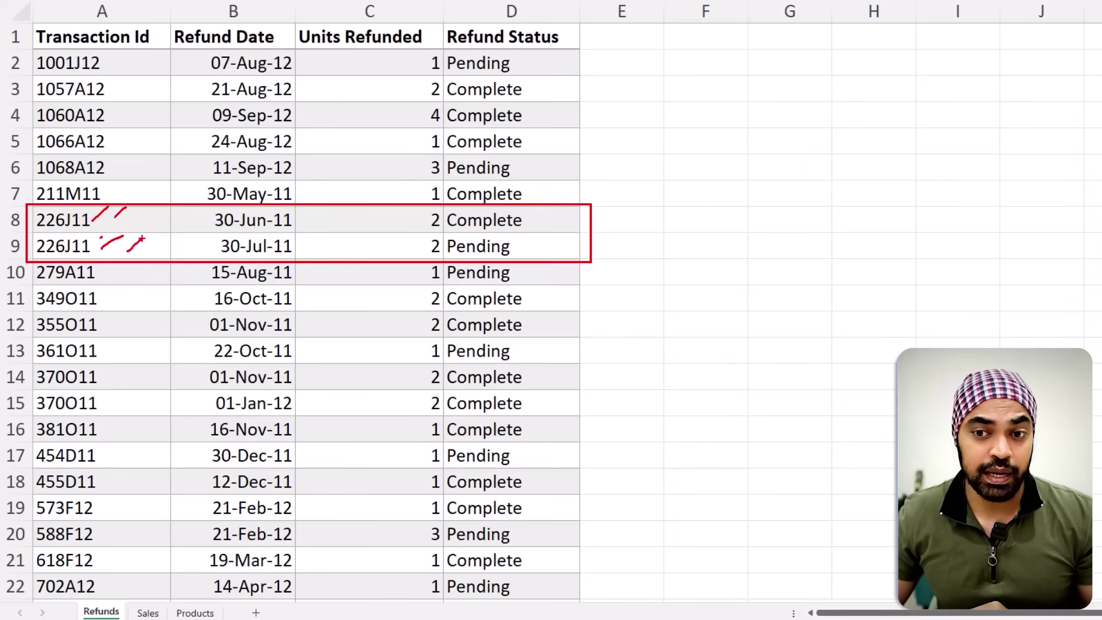
{"action": "left_click_drag", "start_coordinate": [526, 254], "coordinate": [510, 204]}
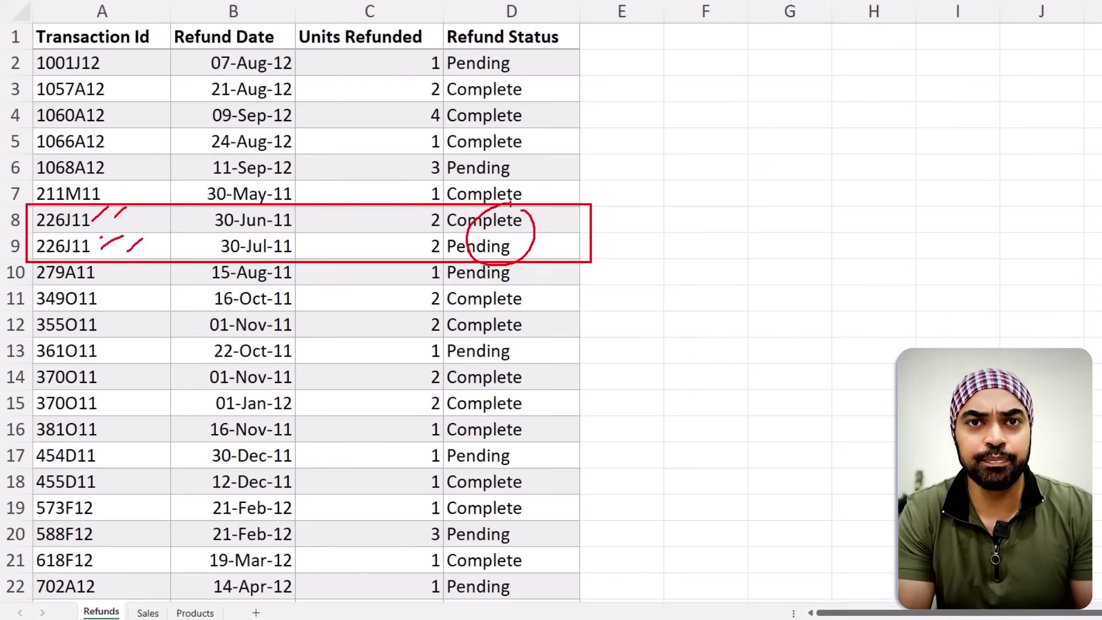
{"action": "key", "text": "Escape"}
{"action": "left_click_drag", "start_coordinate": [423, 216], "coordinate": [455, 328]}
{"action": "left_click_drag", "start_coordinate": [89, 215], "coordinate": [99, 220]}
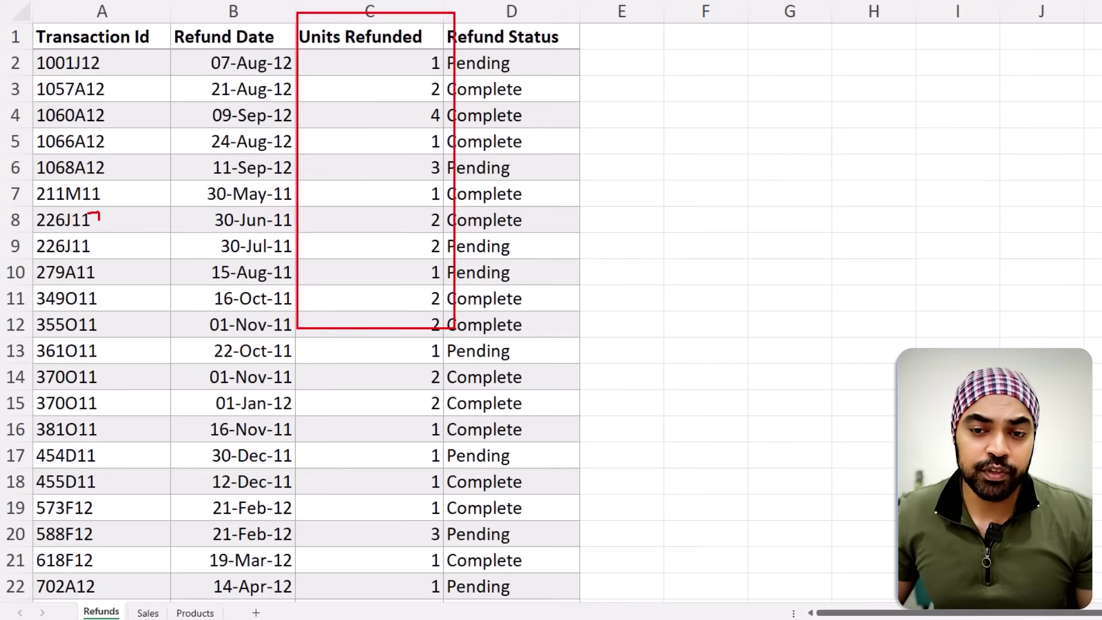
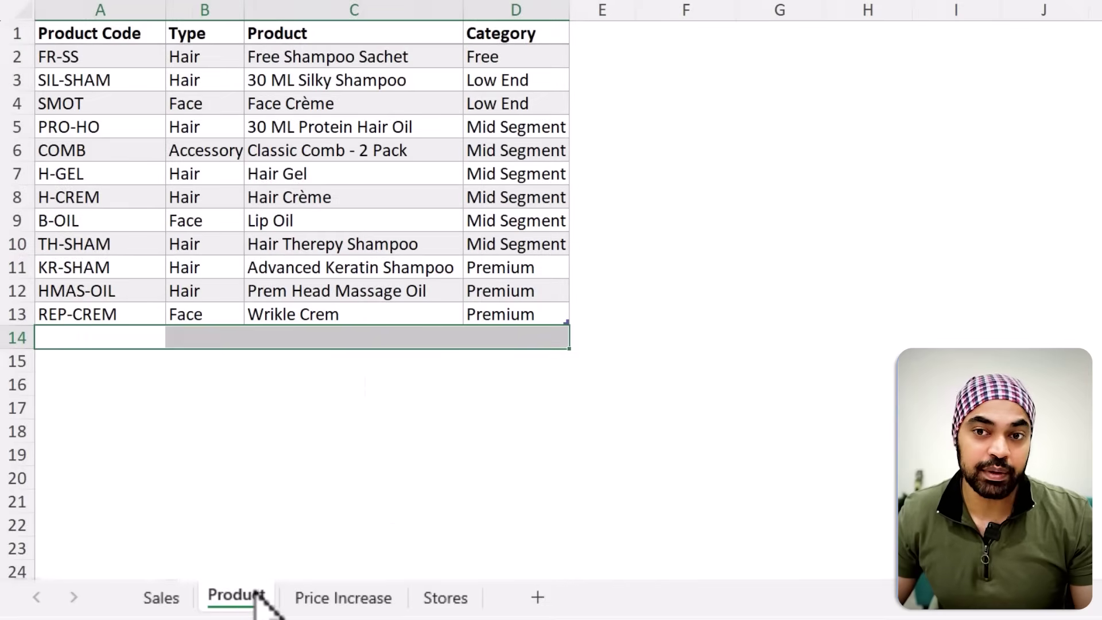
Step: View the Stores sheet, then return to the Sales sheet and box its Price column
{"action": "left_click", "coordinate": [447, 598]}
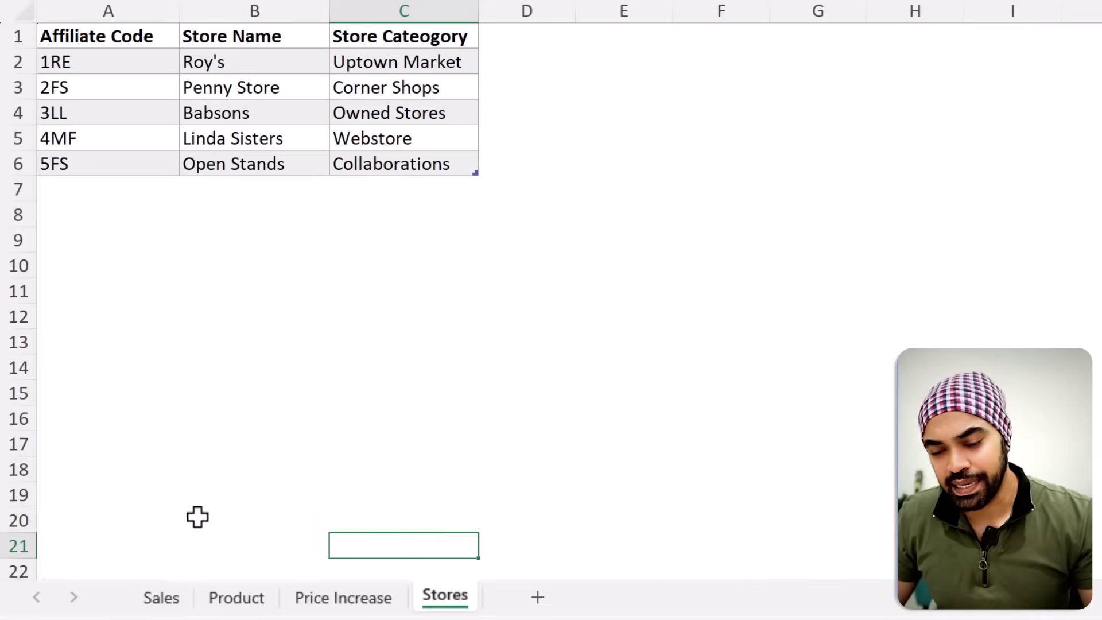
{"action": "left_click", "coordinate": [163, 597]}
{"action": "left_click_drag", "start_coordinate": [542, 17], "coordinate": [682, 298]}
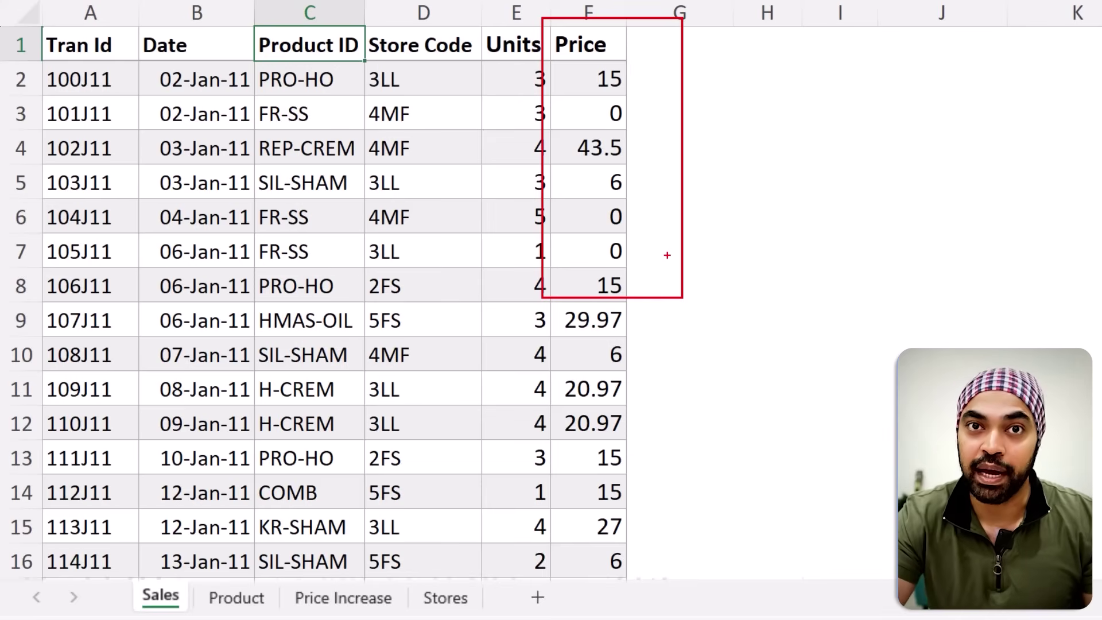
Step: Review the Price Increase sheet, marking the months and their percentages, then clear the marks and point out the Month column
{"action": "left_click", "coordinate": [365, 608]}
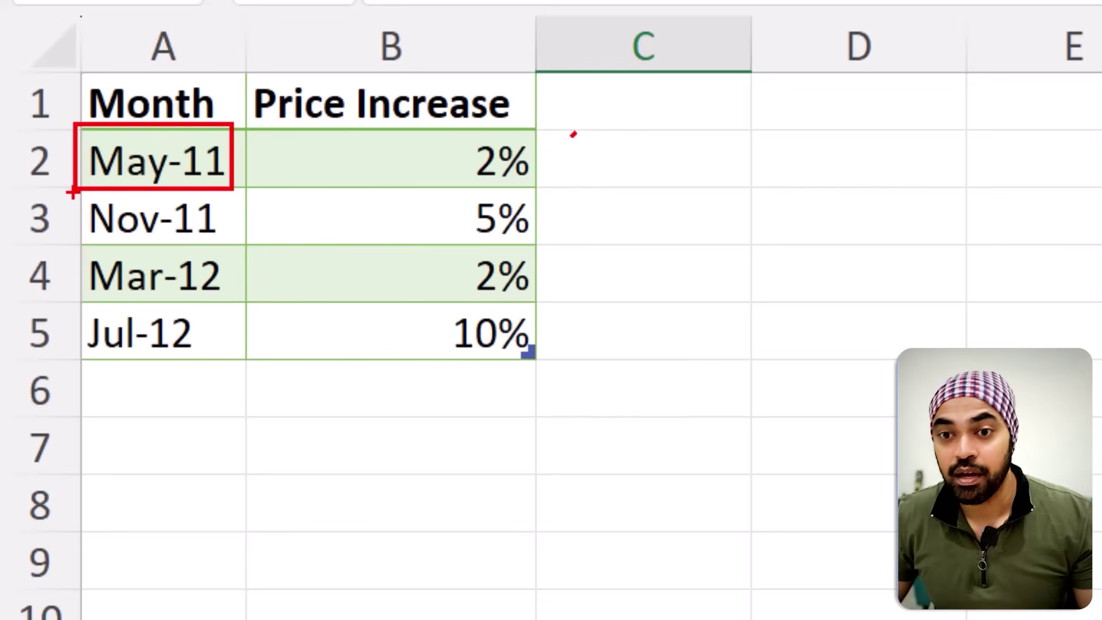
{"action": "mouse_move", "coordinate": [73, 194]}
{"action": "left_mouse_down"}
{"action": "mouse_move", "coordinate": [260, 240]}
{"action": "mouse_move", "coordinate": [533, 252]}
{"action": "left_mouse_up"}
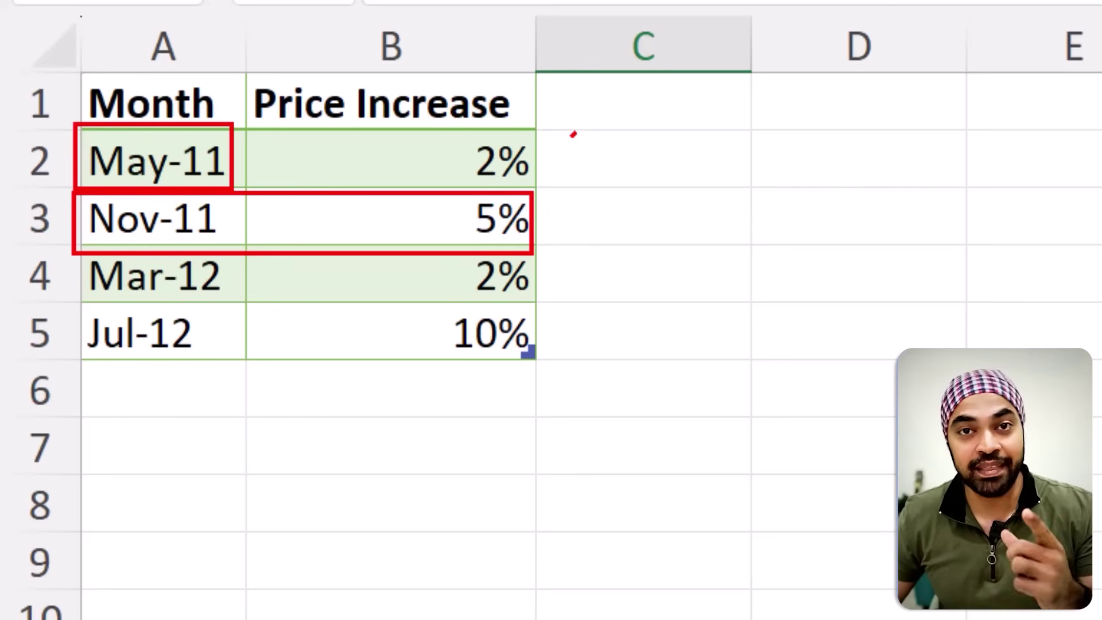
{"action": "left_click_drag", "start_coordinate": [233, 290], "coordinate": [265, 257]}
{"action": "left_click_drag", "start_coordinate": [426, 285], "coordinate": [453, 277]}
{"action": "left_click_drag", "start_coordinate": [203, 341], "coordinate": [221, 328]}
{"action": "left_click_drag", "start_coordinate": [402, 347], "coordinate": [432, 333]}
{"action": "key", "text": "Escape"}
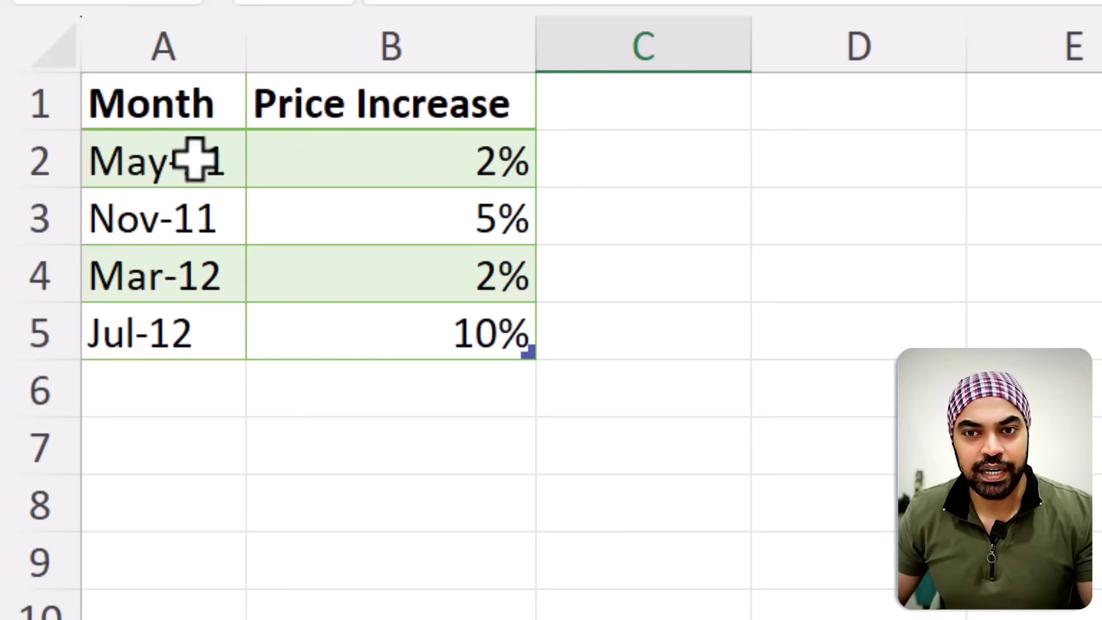
{"action": "left_click_drag", "start_coordinate": [188, 103], "coordinate": [173, 332]}
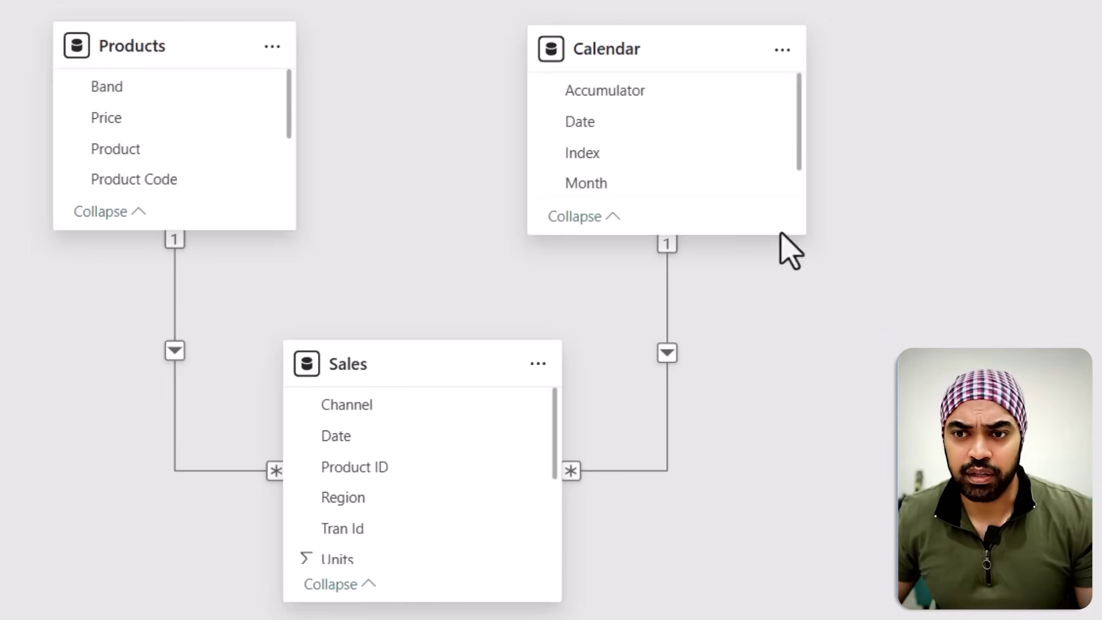
Step: Mark the Products, Sales and Calendar tables in the model diagram and box Calendar's Accumulator field
{"action": "left_click_drag", "start_coordinate": [195, 94], "coordinate": [234, 42]}
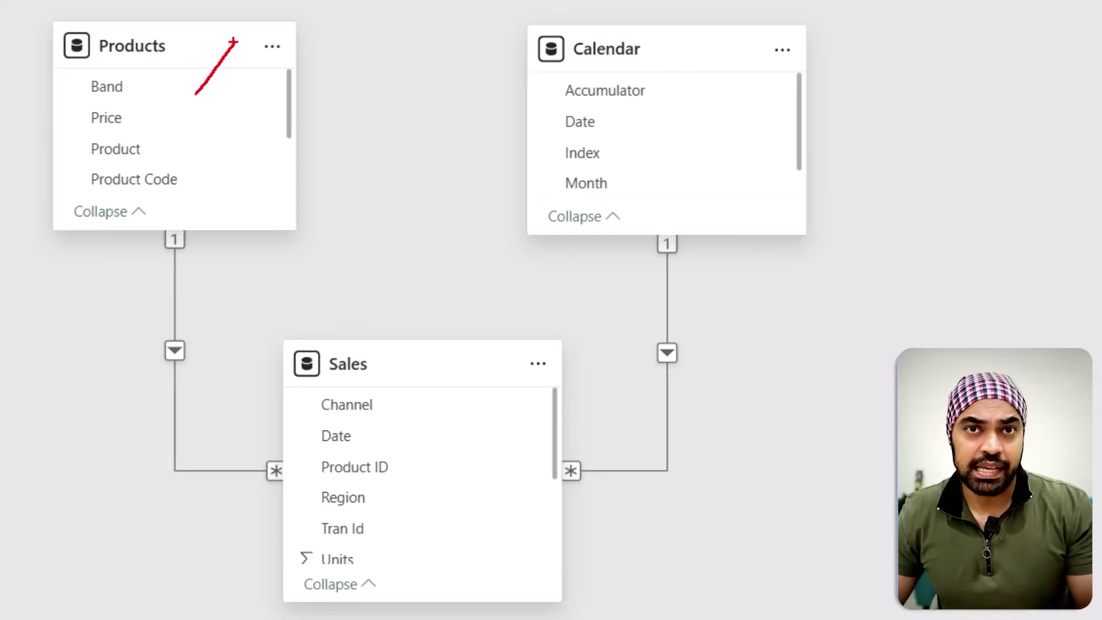
{"action": "left_click_drag", "start_coordinate": [309, 396], "coordinate": [356, 360]}
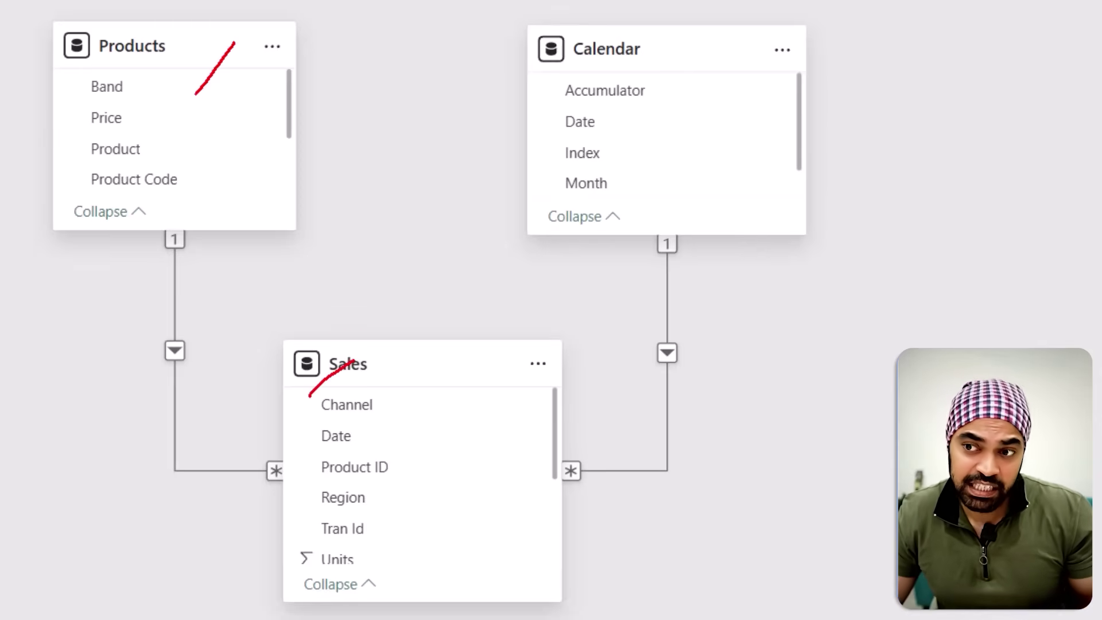
{"action": "left_click_drag", "start_coordinate": [620, 73], "coordinate": [648, 38]}
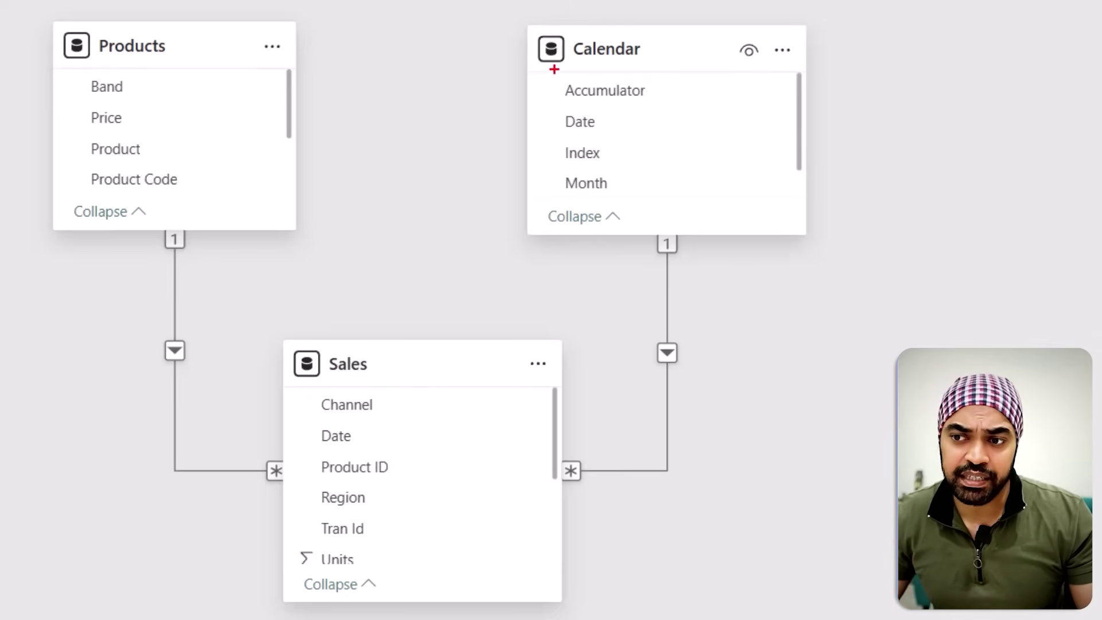
{"action": "left_click_drag", "start_coordinate": [540, 72], "coordinate": [669, 109]}
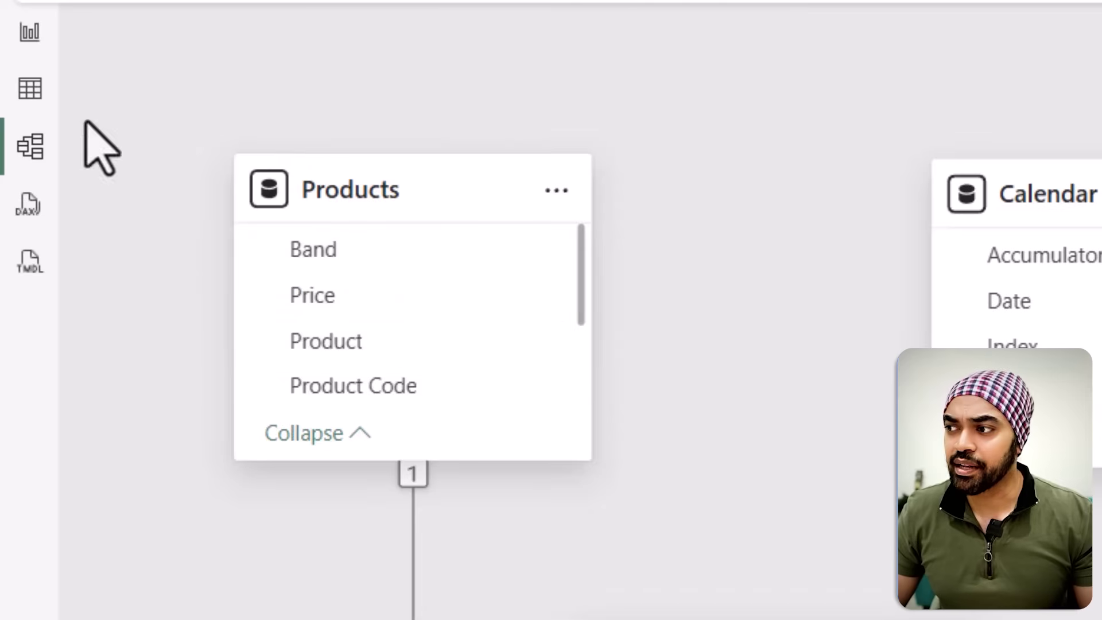
Step: Sort the Calendar table's rows by ascending date and examine the Accumulator column from January to November 2011
{"action": "left_click", "coordinate": [28, 108]}
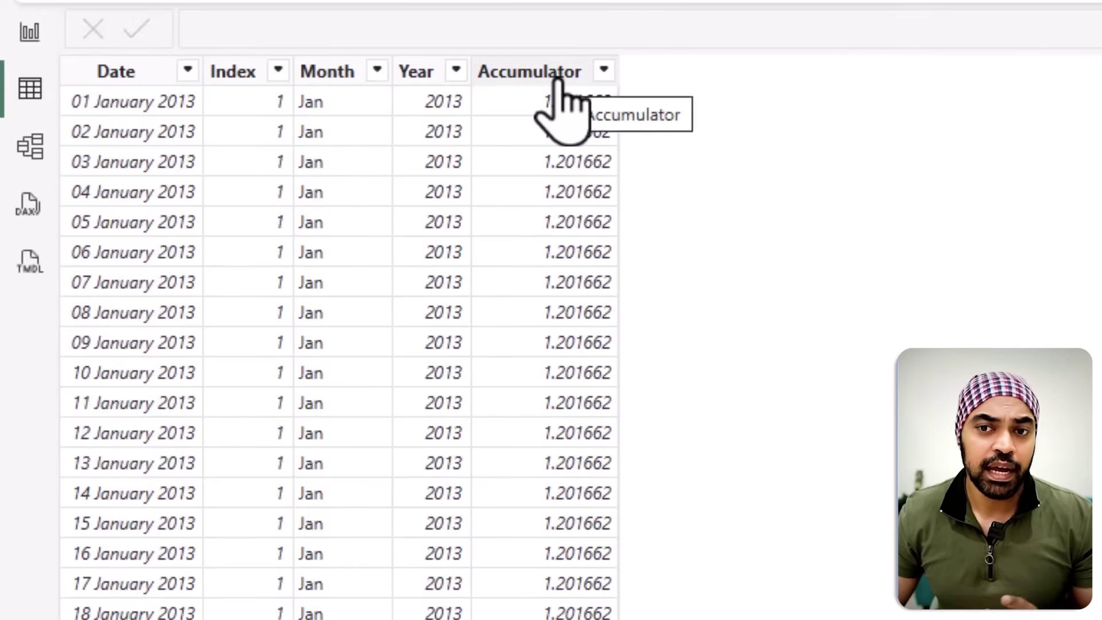
{"action": "left_click", "coordinate": [187, 70]}
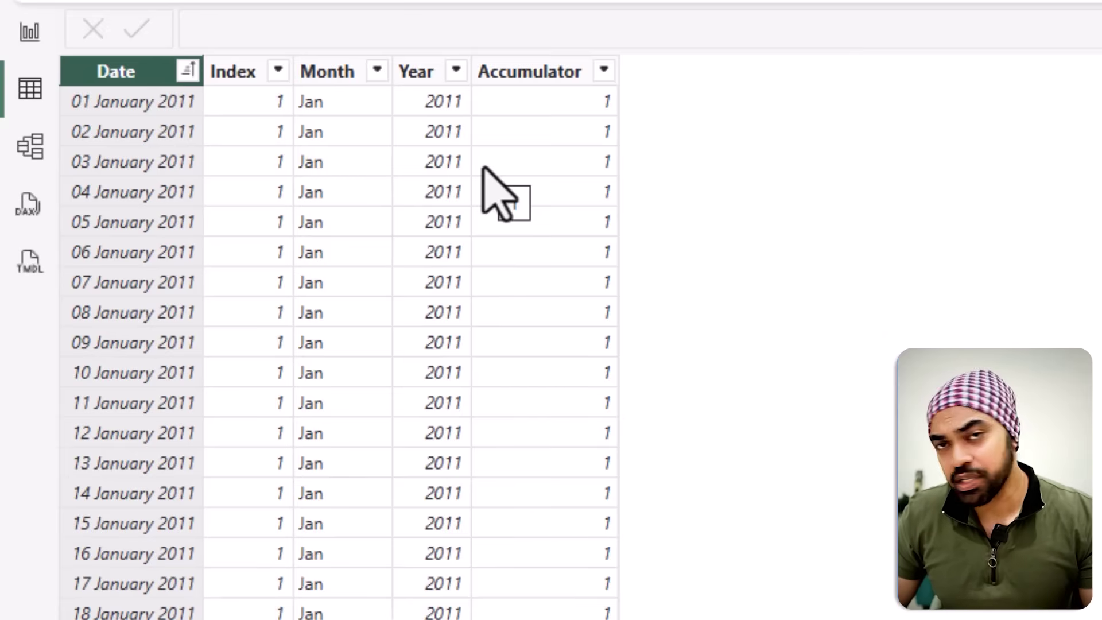
{"action": "left_click", "coordinate": [528, 71]}
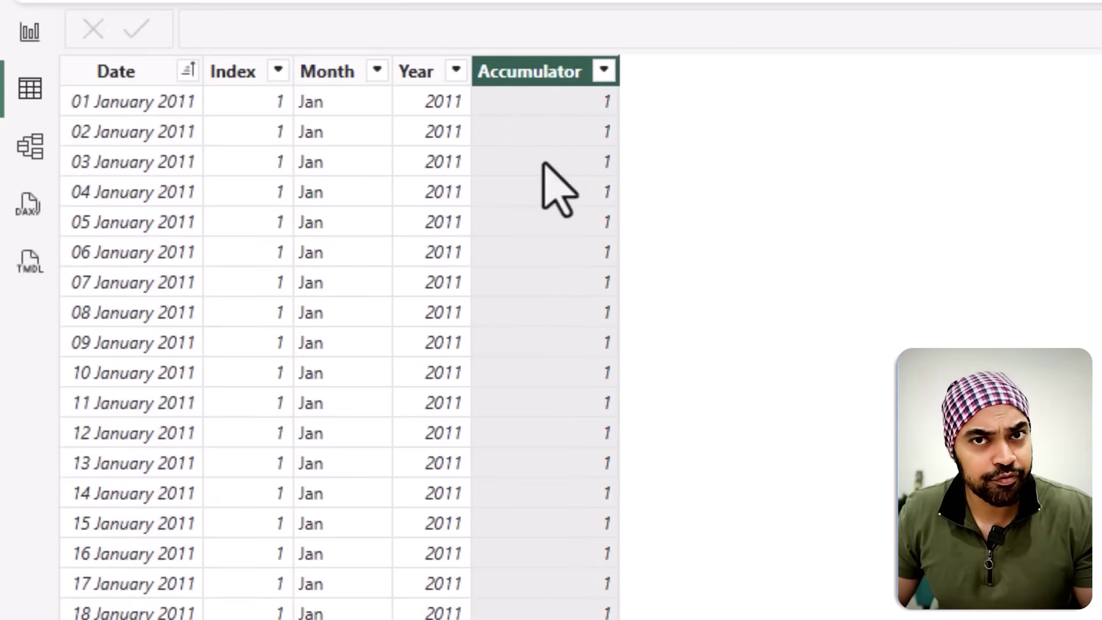
{"action": "scroll", "coordinate": [560, 310], "scroll_direction": "down", "scroll_amount": 18}
{"action": "scroll", "coordinate": [556, 301], "scroll_direction": "down", "scroll_amount": 20}
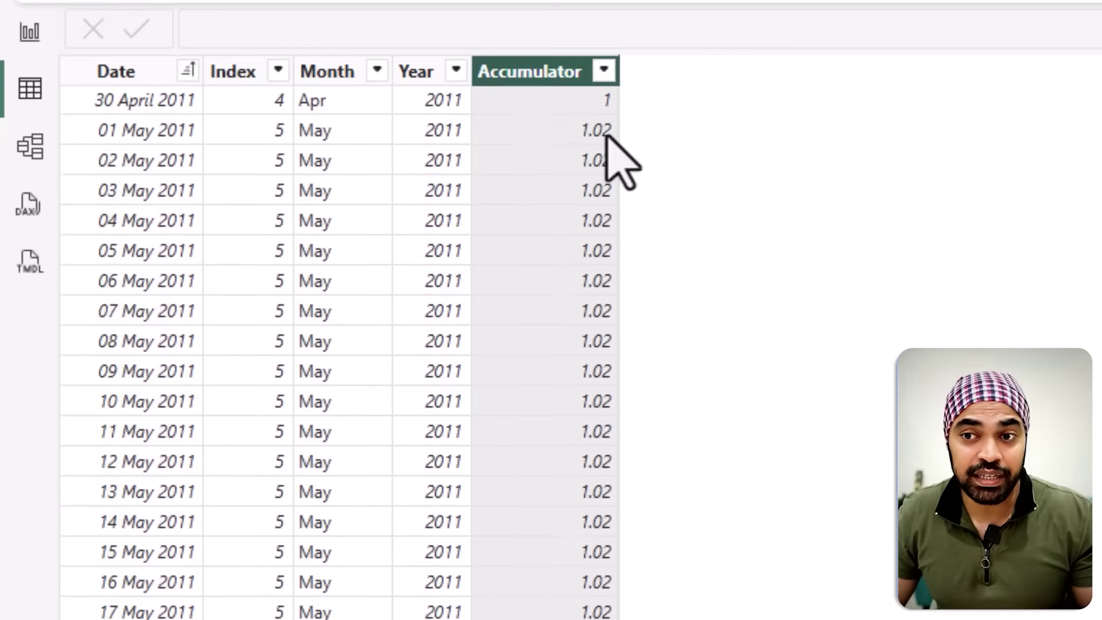
{"action": "scroll", "coordinate": [566, 351], "scroll_direction": "down", "scroll_amount": 20}
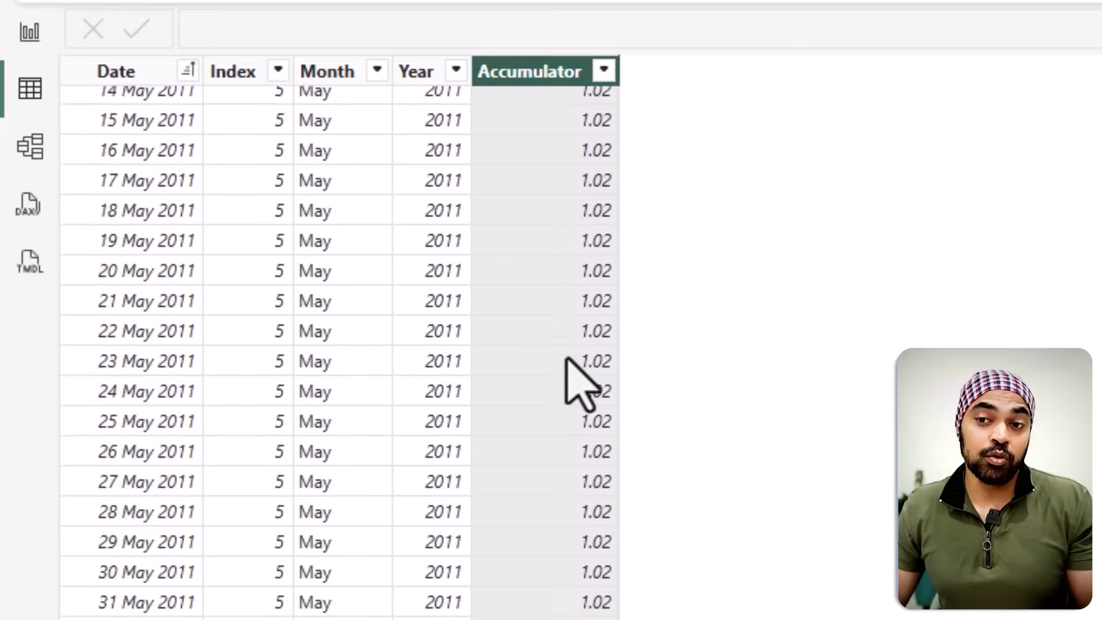
{"action": "scroll", "coordinate": [563, 373], "scroll_direction": "down", "scroll_amount": 20}
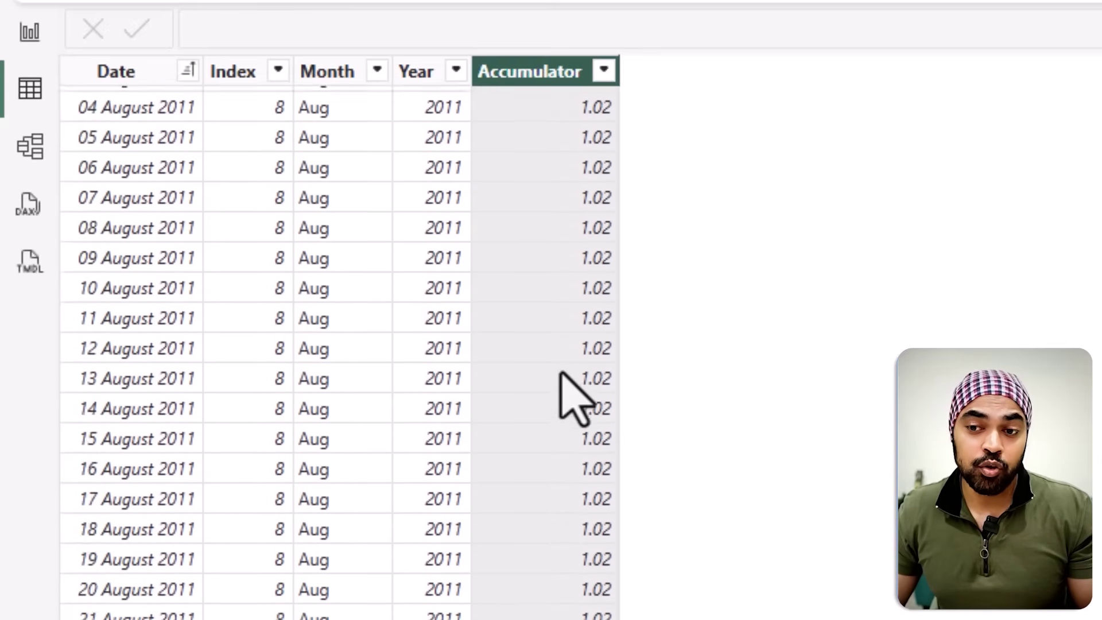
{"action": "scroll", "coordinate": [565, 382], "scroll_direction": "down", "scroll_amount": 9}
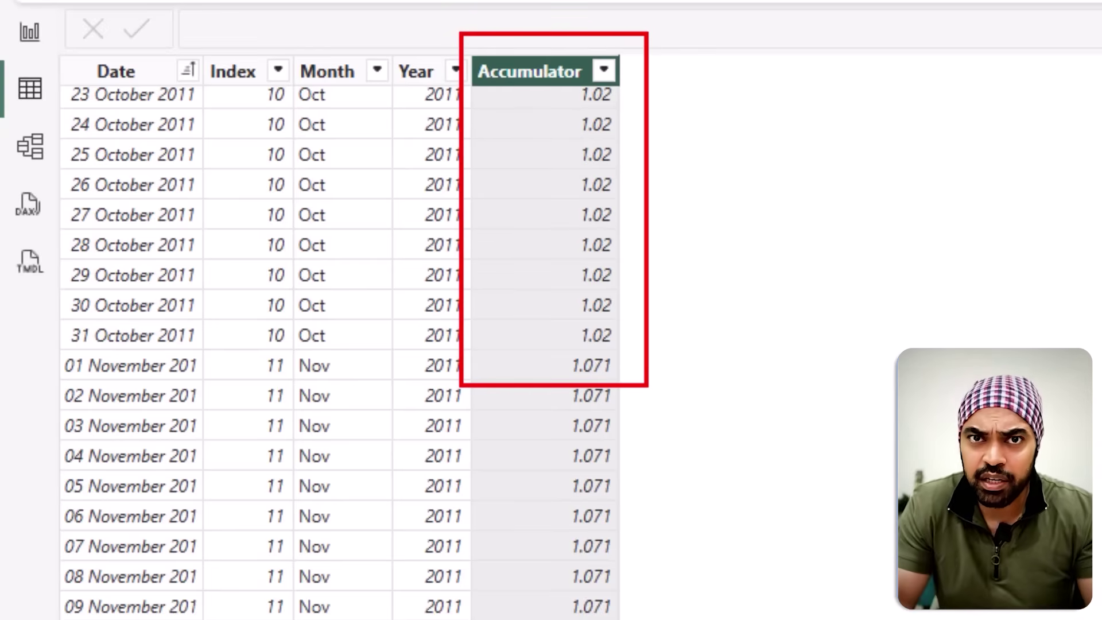
Step: Enlarge the Sales table in the model diagram, then box its Date field and draw a line to Calendar's Date
{"action": "left_click", "coordinate": [30, 147]}
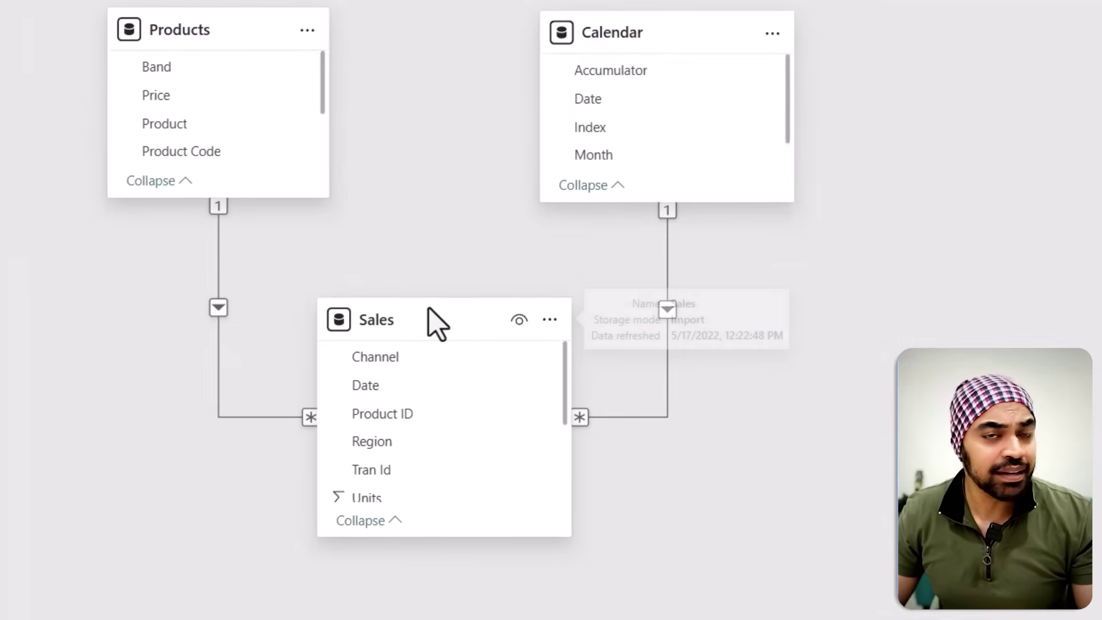
{"action": "left_click_drag", "start_coordinate": [474, 538], "coordinate": [495, 597]}
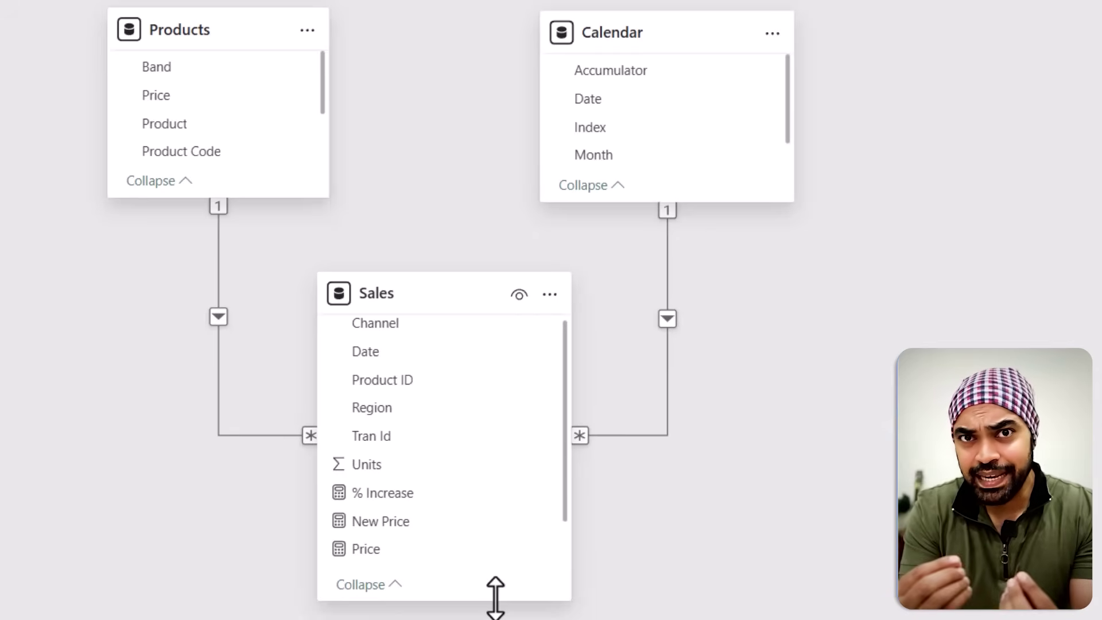
{"action": "mouse_move", "coordinate": [348, 343]}
{"action": "left_mouse_down"}
{"action": "mouse_move", "coordinate": [402, 368]}
{"action": "mouse_move", "coordinate": [482, 260]}
{"action": "left_mouse_up"}
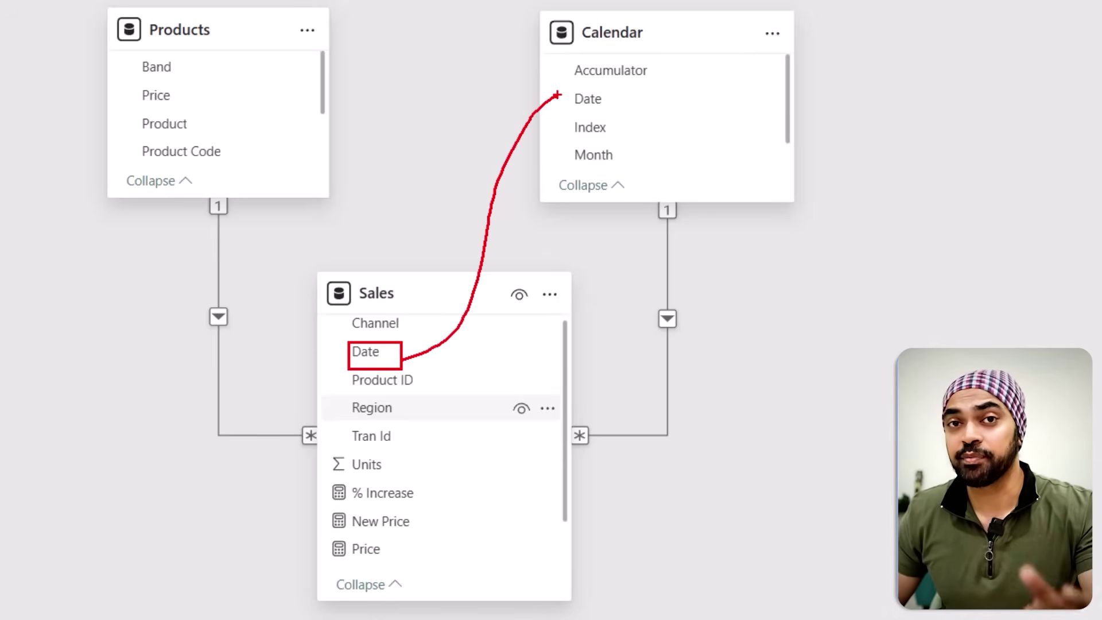
Step: Circle Calendar's Accumulator, draw an arrow from Calendar into Sales and box the Price measure, then undo the last marks
{"action": "mouse_move", "coordinate": [554, 69]}
{"action": "left_mouse_down"}
{"action": "mouse_move", "coordinate": [689, 68]}
{"action": "mouse_move", "coordinate": [554, 56]}
{"action": "left_mouse_up"}
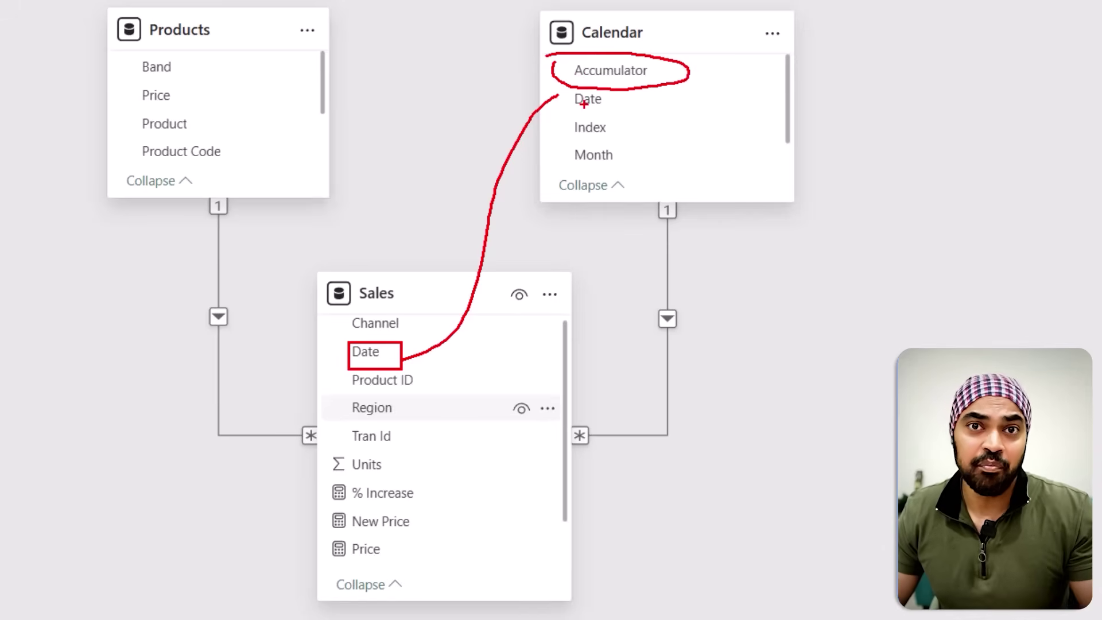
{"action": "mouse_move", "coordinate": [630, 99]}
{"action": "left_mouse_down"}
{"action": "mouse_move", "coordinate": [617, 218]}
{"action": "mouse_move", "coordinate": [519, 401]}
{"action": "mouse_move", "coordinate": [542, 407]}
{"action": "left_mouse_up"}
{"action": "left_click_drag", "start_coordinate": [389, 565], "coordinate": [402, 564]}
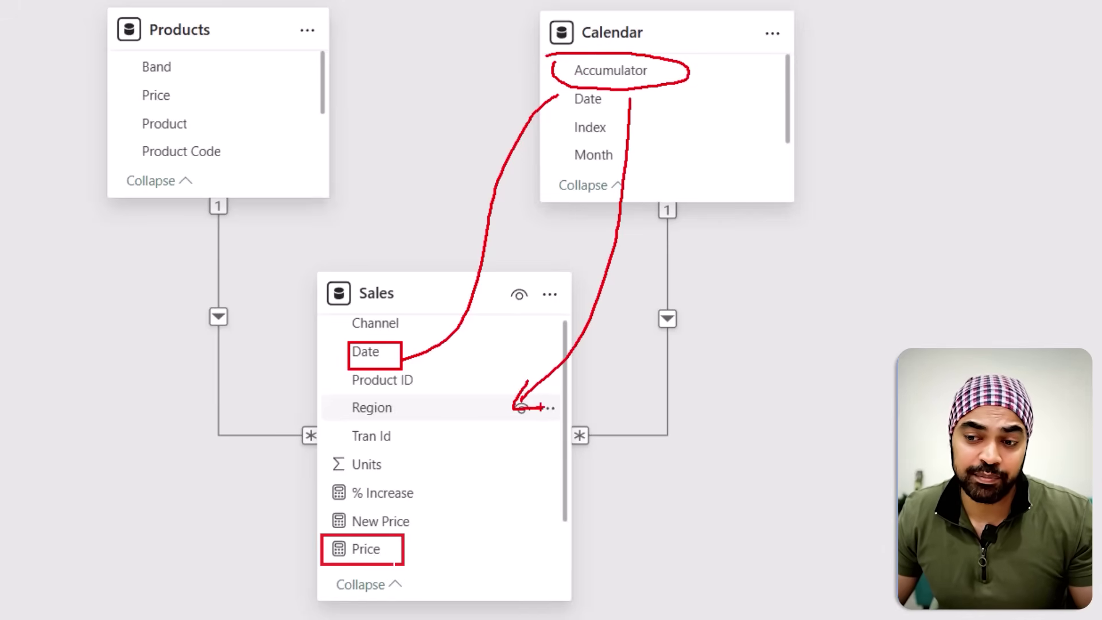
{"action": "key", "text": "ctrl+z"}
{"action": "key", "text": "ctrl+z"}
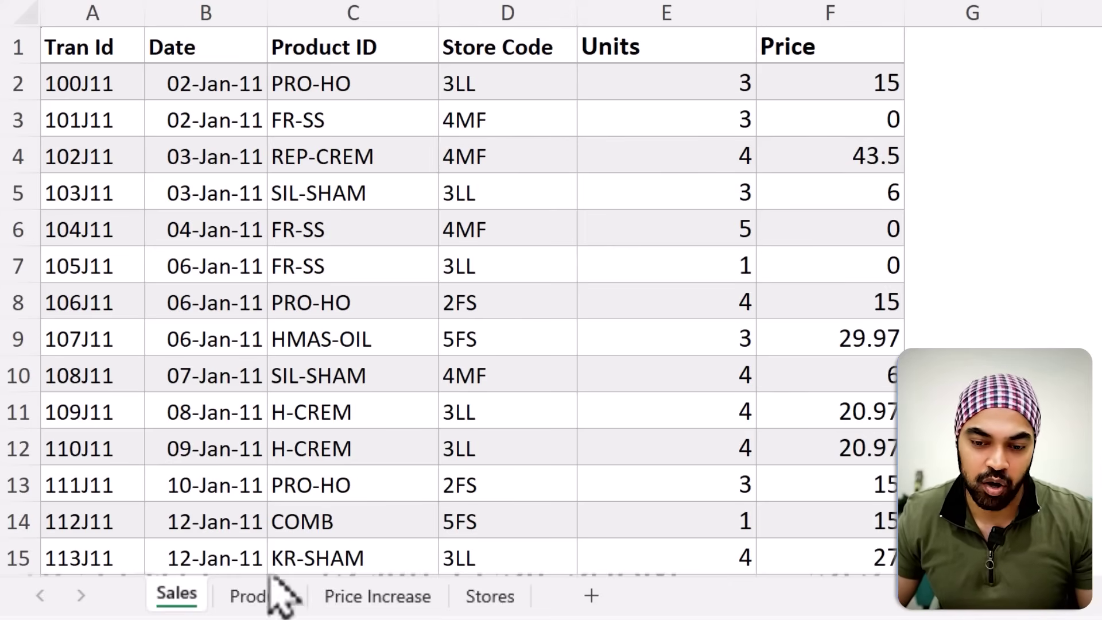
Step: View the Product sheet, then mark the months, percentages and product headers on the Price Increase sheet and clear the marks
{"action": "left_click", "coordinate": [260, 596]}
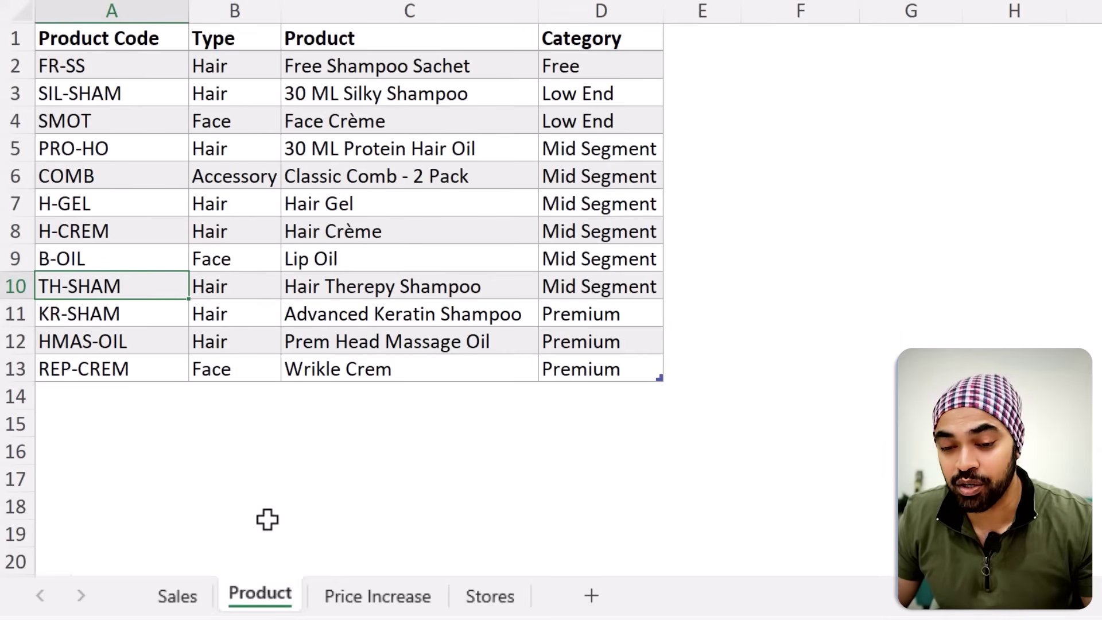
{"action": "left_click", "coordinate": [378, 596]}
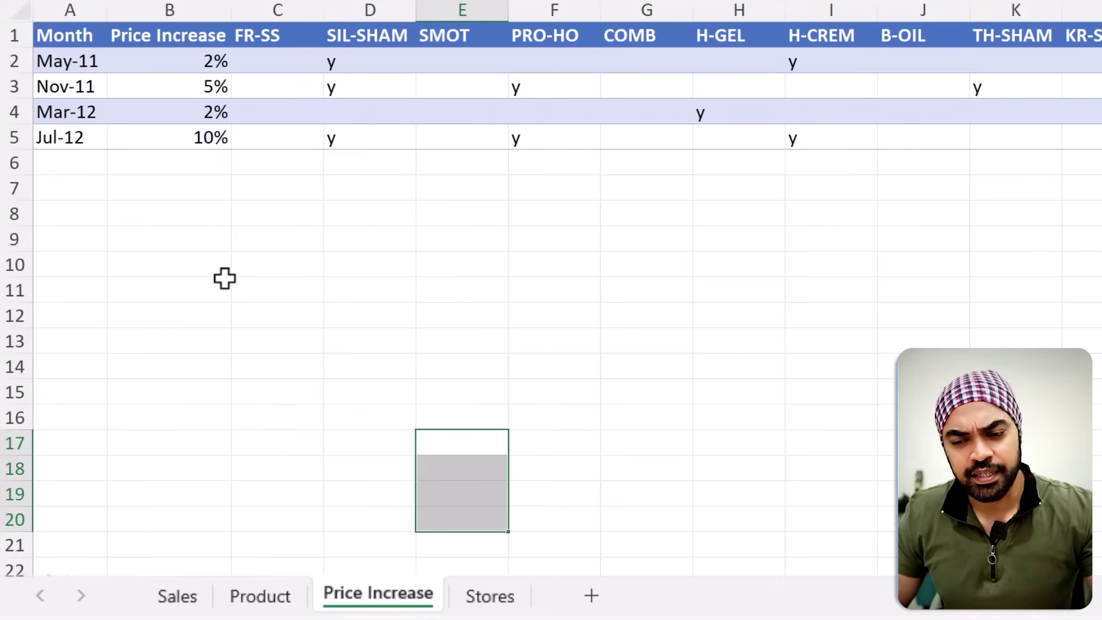
{"action": "left_click", "coordinate": [213, 228]}
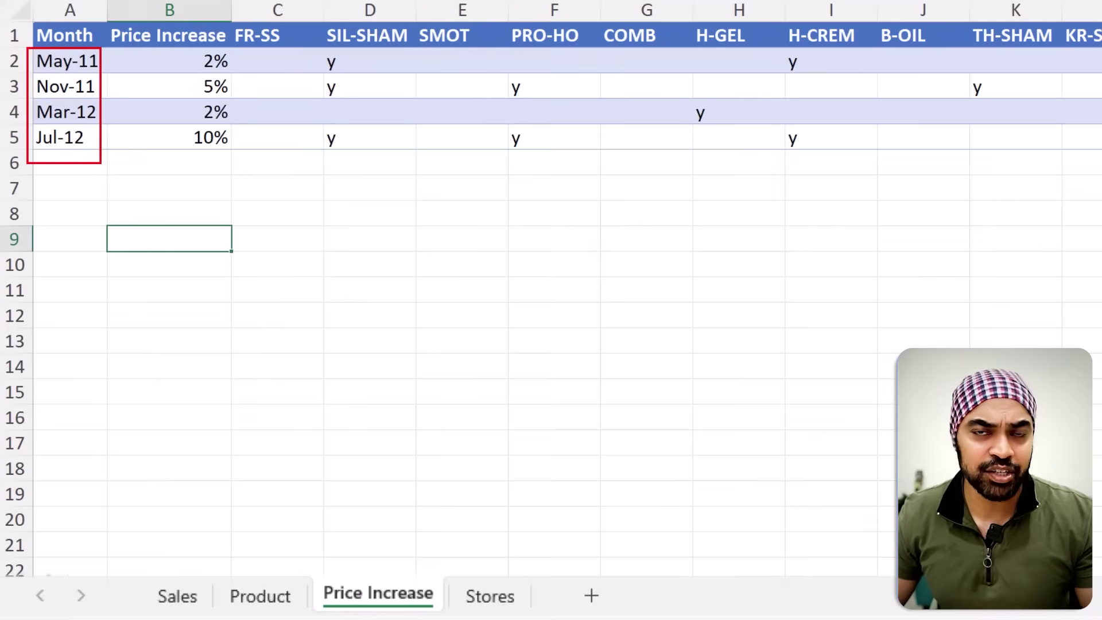
{"action": "left_click_drag", "start_coordinate": [177, 48], "coordinate": [236, 169]}
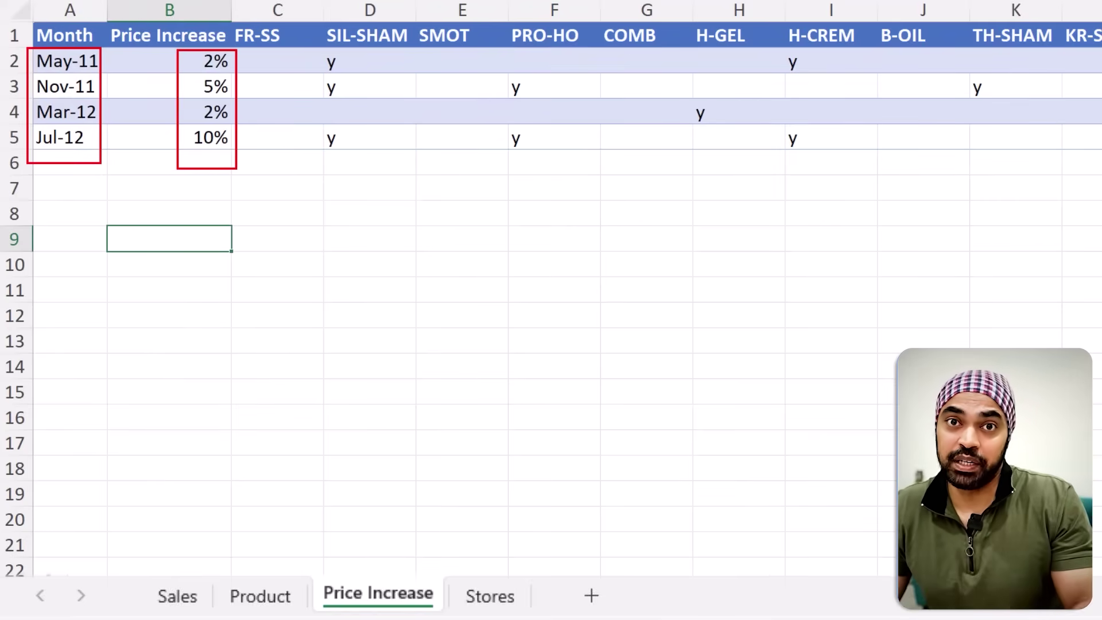
{"action": "left_click_drag", "start_coordinate": [269, 16], "coordinate": [651, 14]}
{"action": "key", "text": "Escape"}
Step: Point out the May-11 price increase for SIL-SHAM and that product's Nov-11 entry on the Price Increase sheet
{"action": "left_click", "coordinate": [358, 62]}
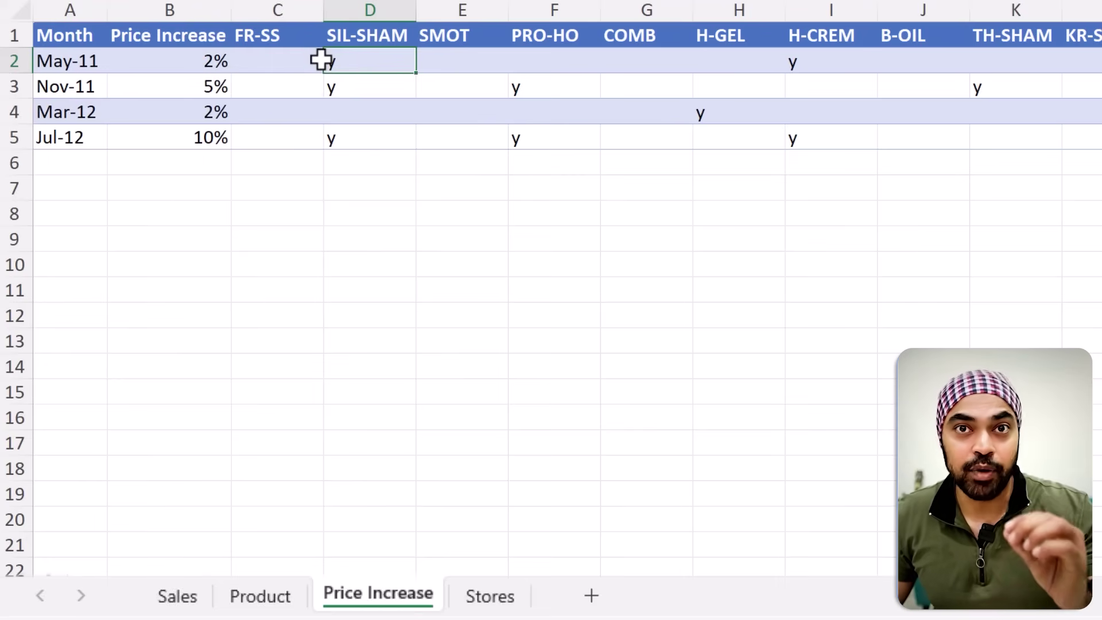
{"action": "left_click", "coordinate": [49, 60]}
{"action": "left_click", "coordinate": [187, 62]}
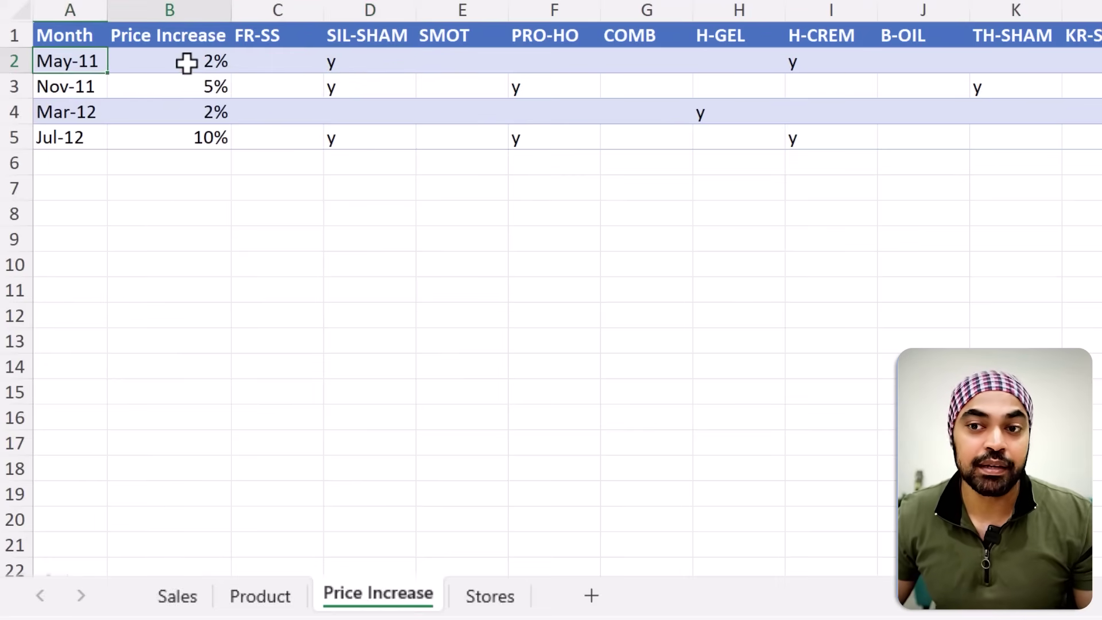
{"action": "left_click", "coordinate": [383, 56]}
{"action": "left_click", "coordinate": [373, 87]}
Step: Circle the SIL-SHAM header, mark its Nov-11 5% and Jul-12 10% increases, and clear the marks
{"action": "mouse_move", "coordinate": [384, 18]}
{"action": "left_mouse_down"}
{"action": "mouse_move", "coordinate": [336, 41]}
{"action": "mouse_move", "coordinate": [396, 18]}
{"action": "left_mouse_up"}
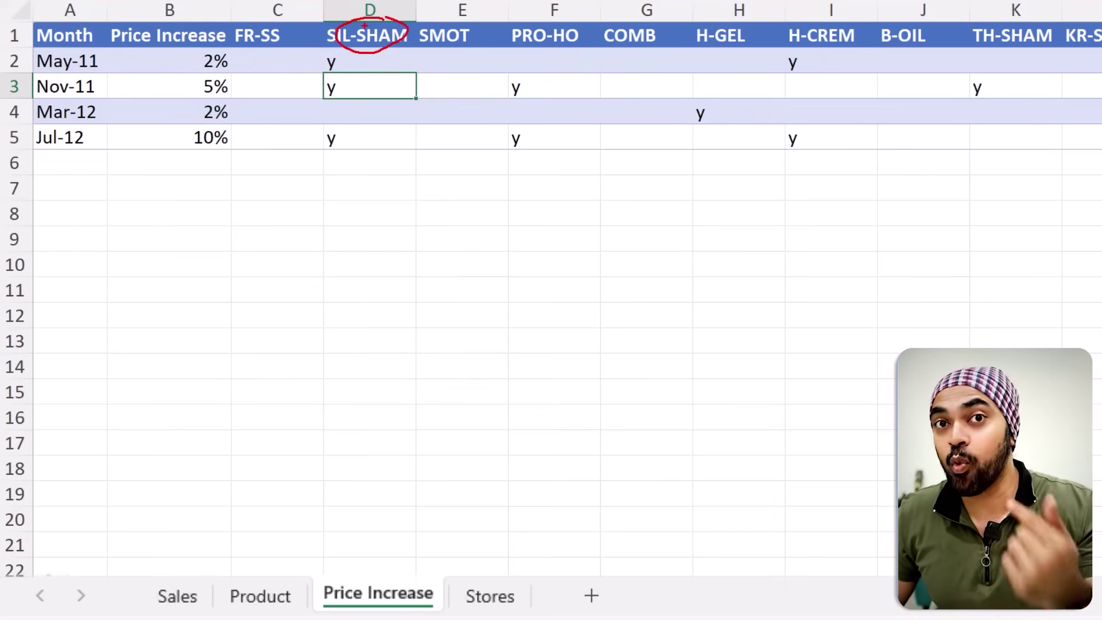
{"action": "left_click_drag", "start_coordinate": [51, 89], "coordinate": [76, 82]}
{"action": "left_click_drag", "start_coordinate": [201, 95], "coordinate": [209, 84]}
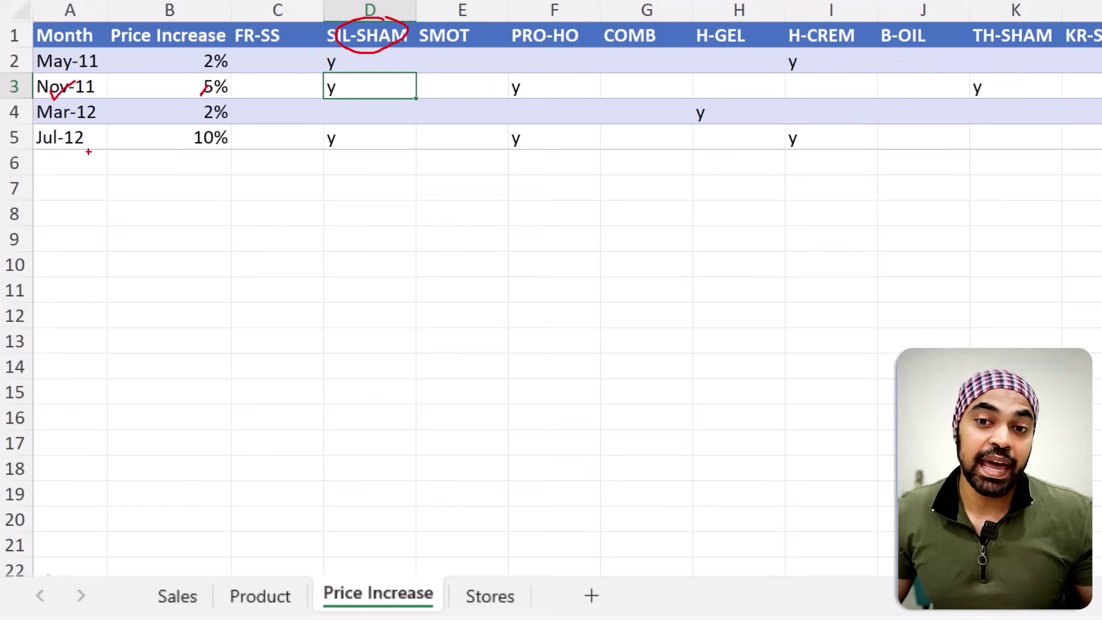
{"action": "left_click_drag", "start_coordinate": [38, 156], "coordinate": [86, 155]}
{"action": "mouse_move", "coordinate": [318, 127]}
{"action": "left_mouse_down"}
{"action": "mouse_move", "coordinate": [339, 161]}
{"action": "mouse_move", "coordinate": [347, 127]}
{"action": "mouse_move", "coordinate": [316, 121]}
{"action": "left_mouse_up"}
{"action": "left_click_drag", "start_coordinate": [174, 162], "coordinate": [195, 148]}
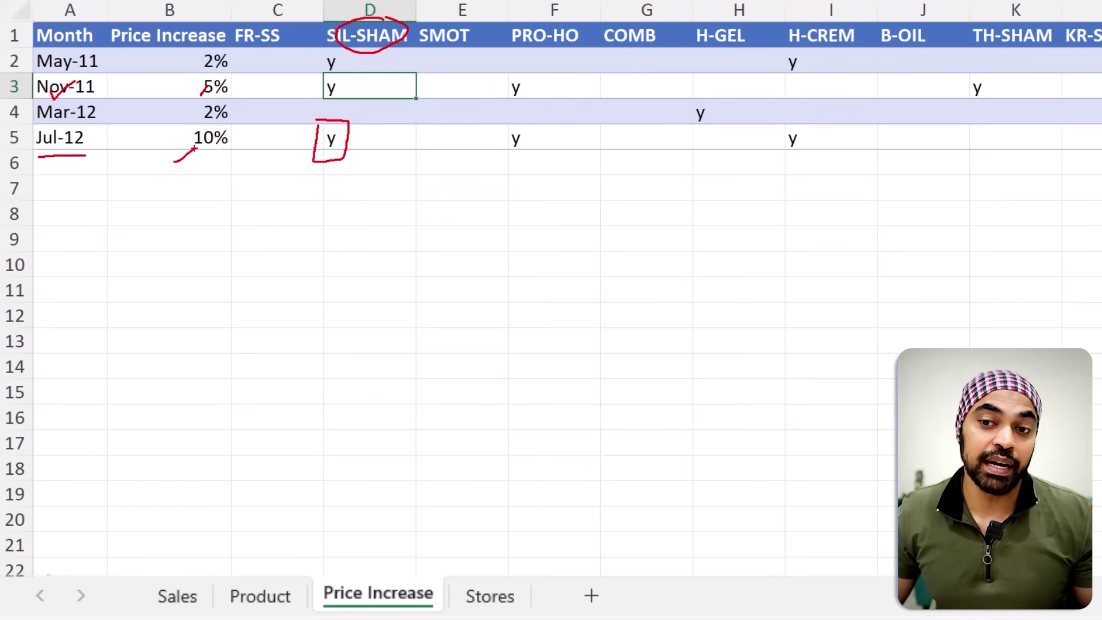
{"action": "key", "text": "Escape"}
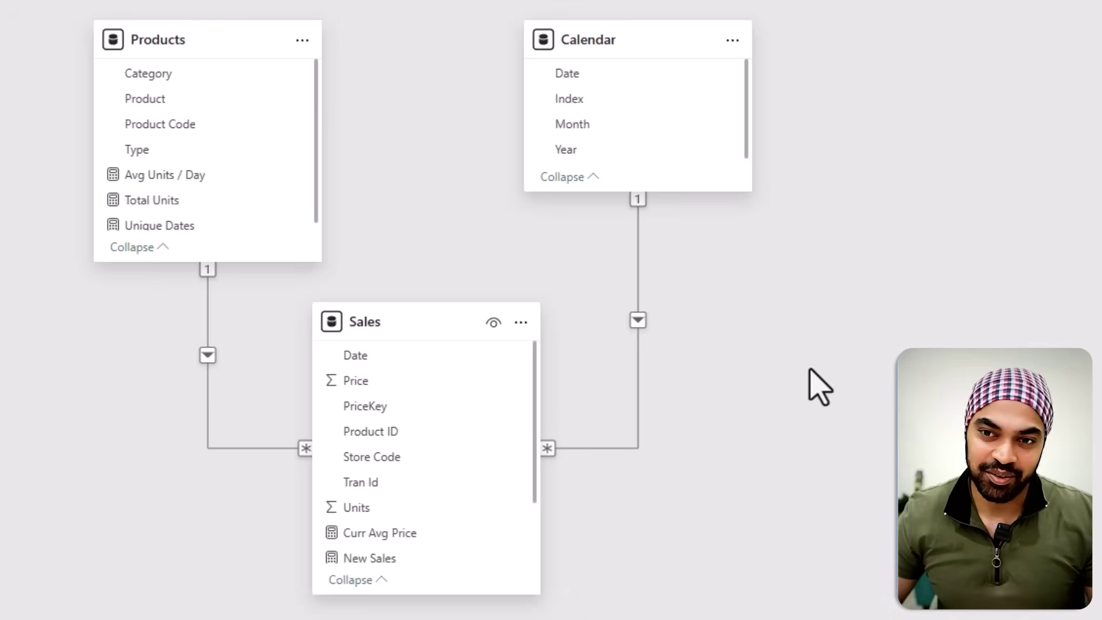
Step: Mark the Calendar and Products tables in the by-product model, draw lines from each to Sales, and clear the marks
{"action": "left_click_drag", "start_coordinate": [610, 109], "coordinate": [670, 63]}
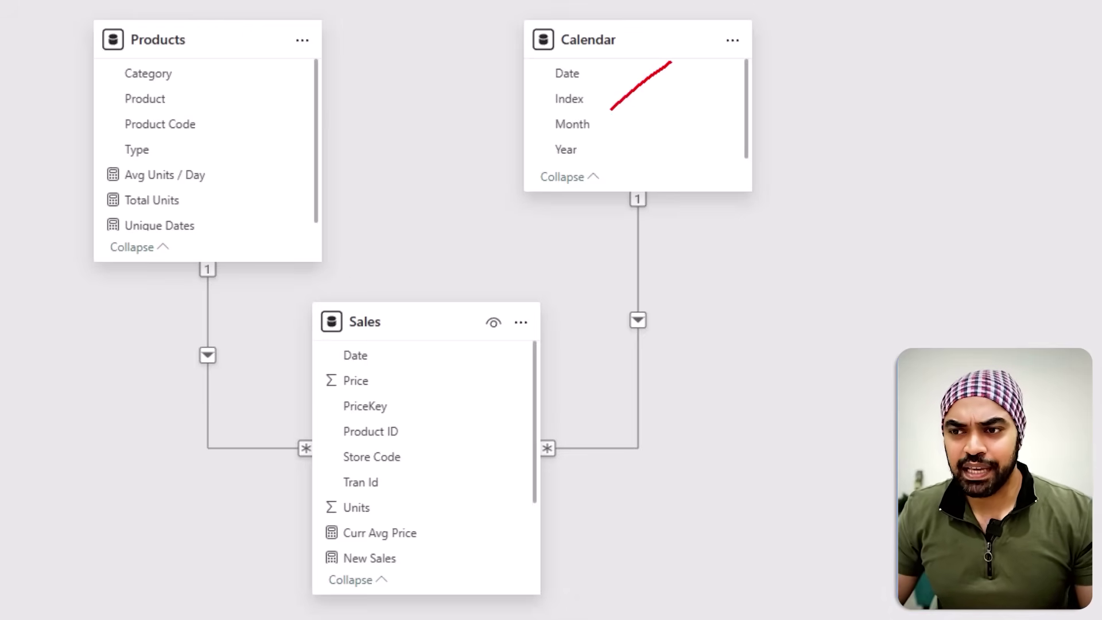
{"action": "left_click_drag", "start_coordinate": [205, 140], "coordinate": [248, 93]}
{"action": "left_click_drag", "start_coordinate": [253, 261], "coordinate": [298, 374]}
{"action": "left_click_drag", "start_coordinate": [593, 208], "coordinate": [489, 310]}
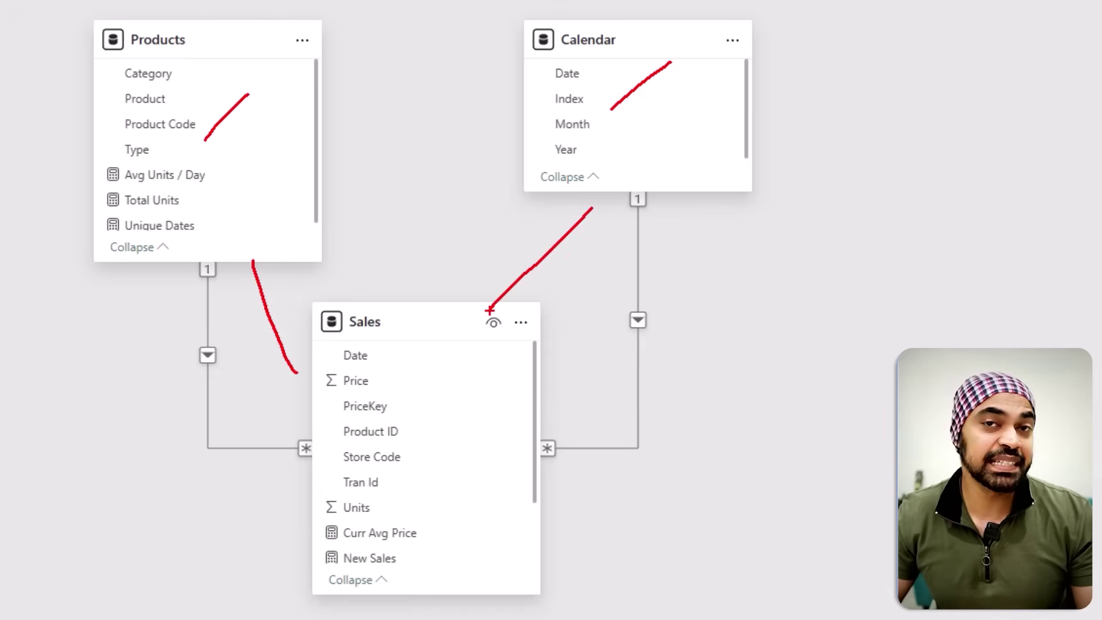
{"action": "key", "text": "Escape"}
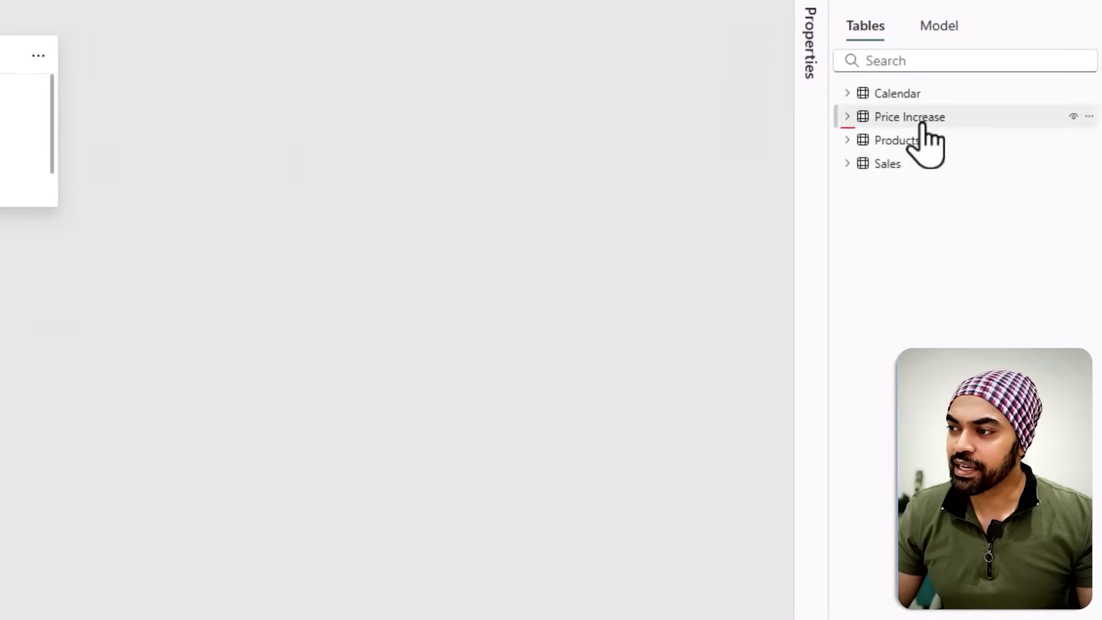
Step: Add the Price Increase table to the model diagram, mark PriceKey in Sales and Price Increase, and box Accm Price Increase
{"action": "left_click_drag", "start_coordinate": [906, 127], "coordinate": [420, 84]}
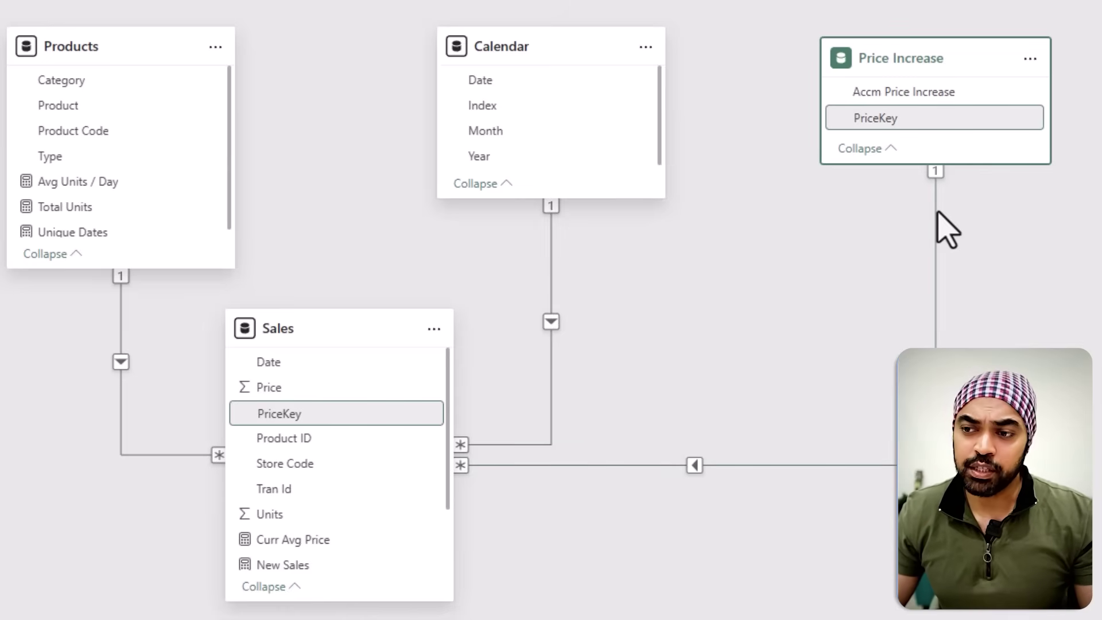
{"action": "key", "text": "ctrl+2"}
{"action": "left_click_drag", "start_coordinate": [253, 399], "coordinate": [310, 429]}
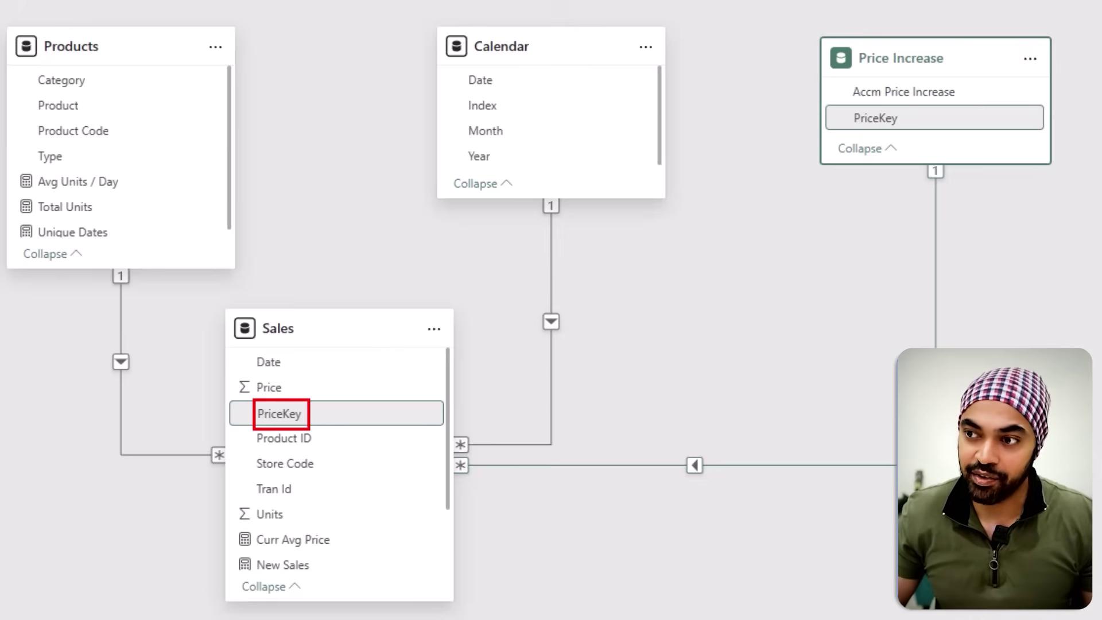
{"action": "left_click_drag", "start_coordinate": [319, 407], "coordinate": [343, 385]}
{"action": "left_click_drag", "start_coordinate": [894, 130], "coordinate": [922, 115]}
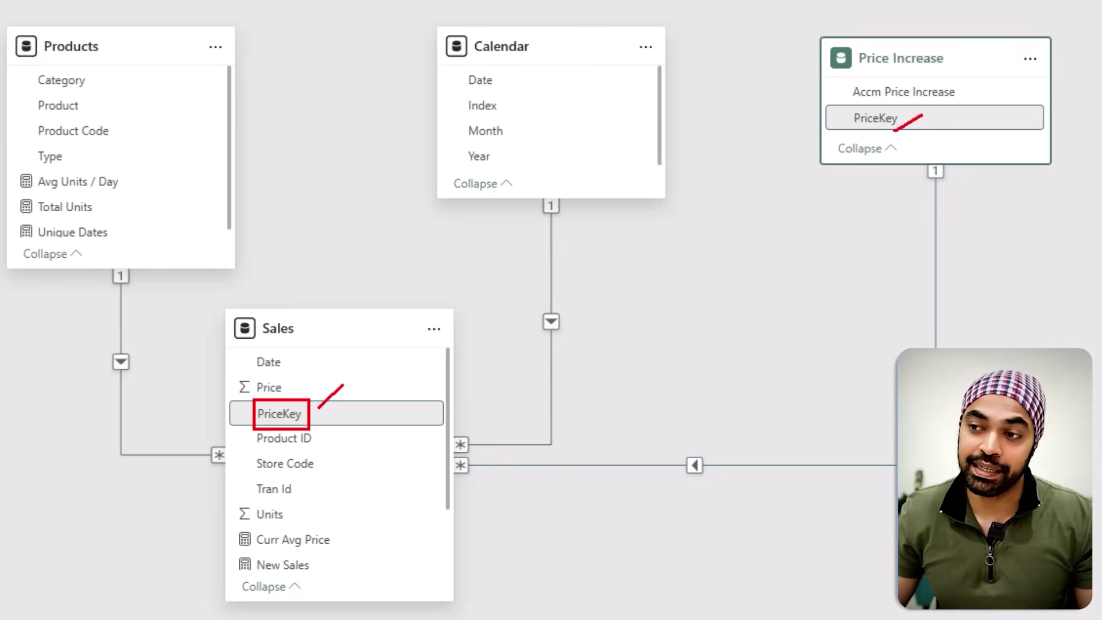
{"action": "left_click_drag", "start_coordinate": [840, 75], "coordinate": [985, 104]}
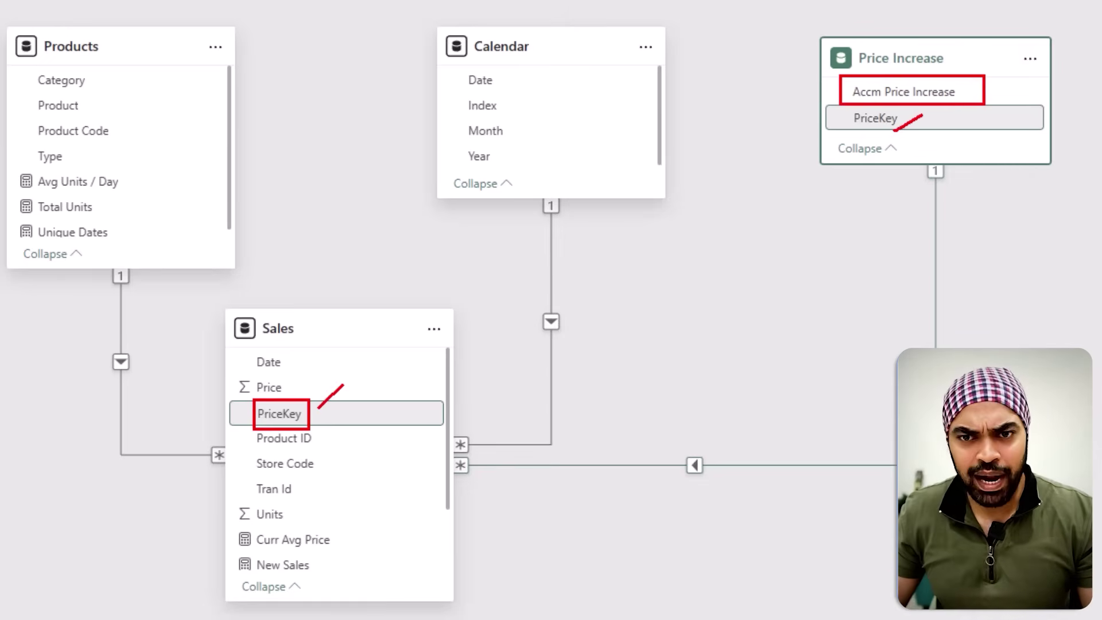
Step: View the Price Increase table's data, mark the 05-11|SIL-SHAM key and the Accm Price Increase values, and clear the marks
{"action": "left_click", "coordinate": [12, 100]}
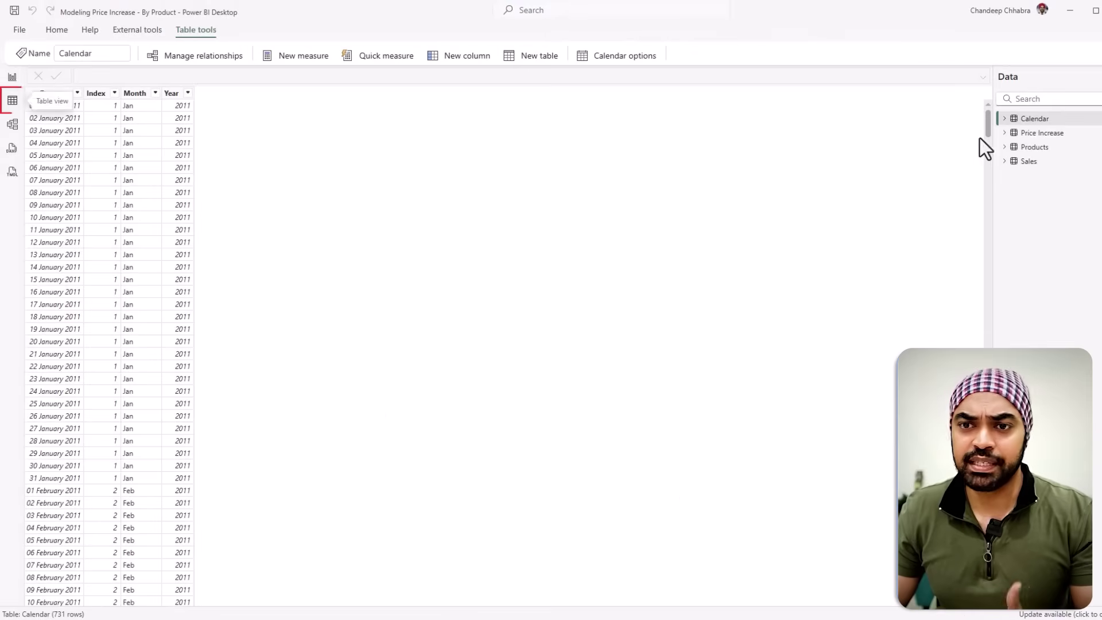
{"action": "left_click", "coordinate": [1042, 133]}
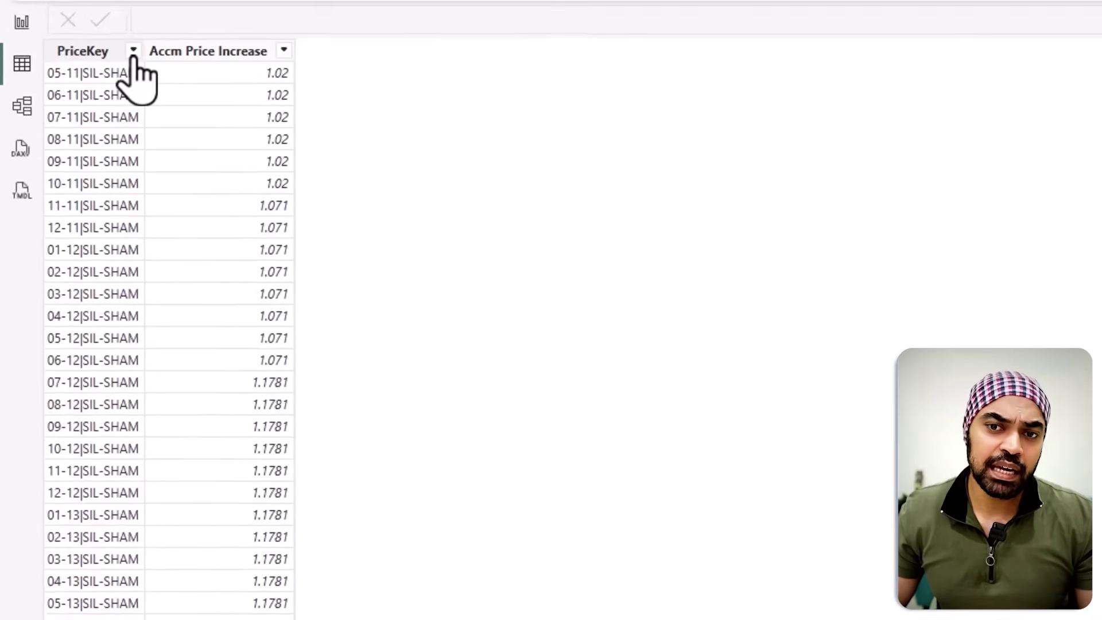
{"action": "mouse_move", "coordinate": [30, 81]}
{"action": "left_mouse_down"}
{"action": "mouse_move", "coordinate": [60, 95]}
{"action": "mouse_move", "coordinate": [85, 81]}
{"action": "mouse_move", "coordinate": [145, 81]}
{"action": "left_mouse_up"}
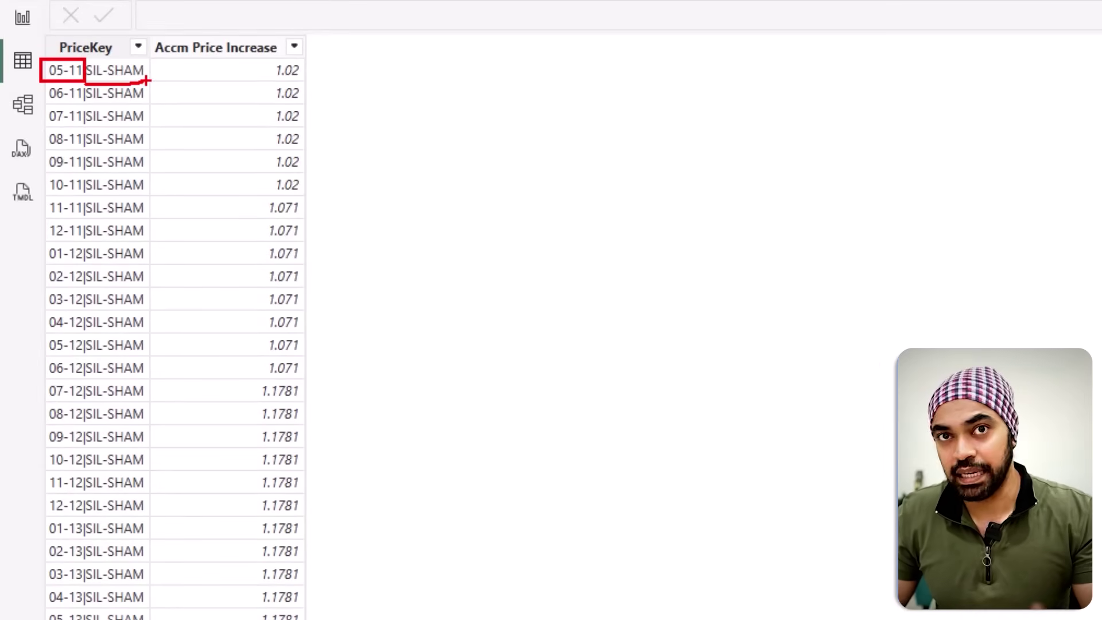
{"action": "mouse_move", "coordinate": [330, 65]}
{"action": "left_mouse_down"}
{"action": "mouse_move", "coordinate": [320, 378]}
{"action": "mouse_move", "coordinate": [338, 373]}
{"action": "left_mouse_up"}
{"action": "key", "text": "Escape"}
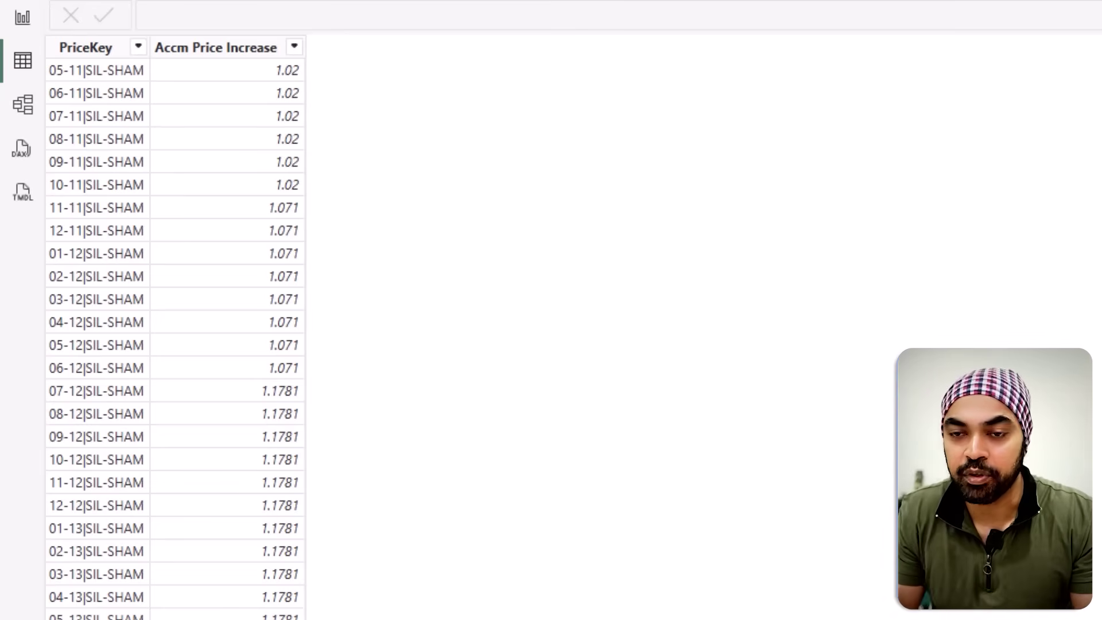
Step: Return to the model diagram, circle Accm Price Increase, box Price in Sales, and tick both fields and Units
{"action": "left_click", "coordinate": [23, 104]}
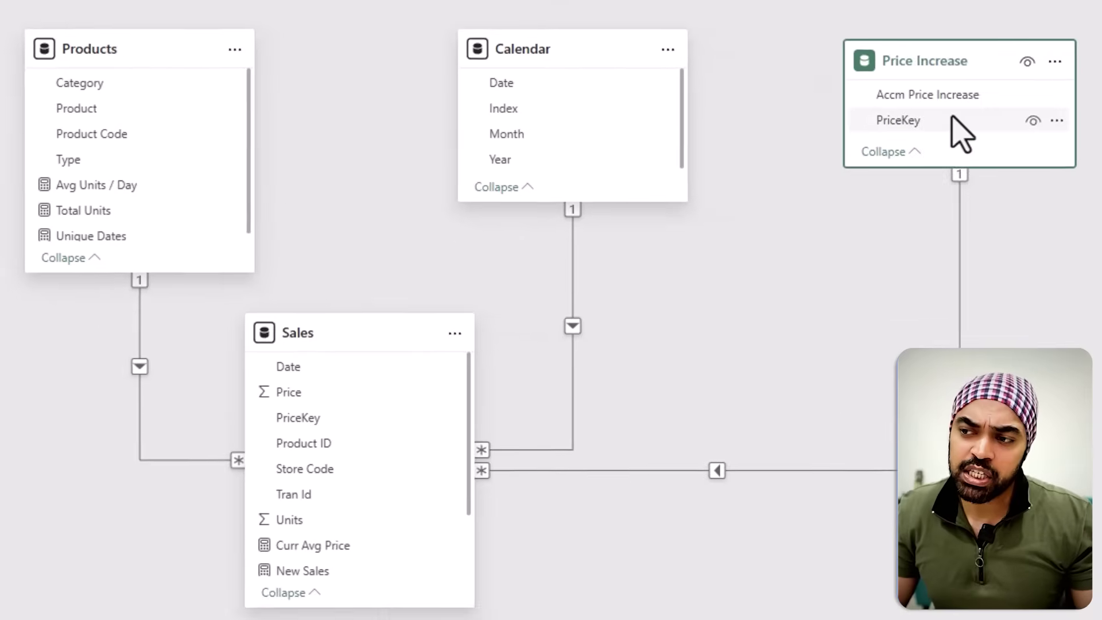
{"action": "mouse_move", "coordinate": [967, 83]}
{"action": "left_mouse_down"}
{"action": "mouse_move", "coordinate": [864, 91]}
{"action": "mouse_move", "coordinate": [969, 102]}
{"action": "mouse_move", "coordinate": [902, 77]}
{"action": "left_mouse_up"}
{"action": "left_click_drag", "start_coordinate": [230, 372], "coordinate": [316, 402]}
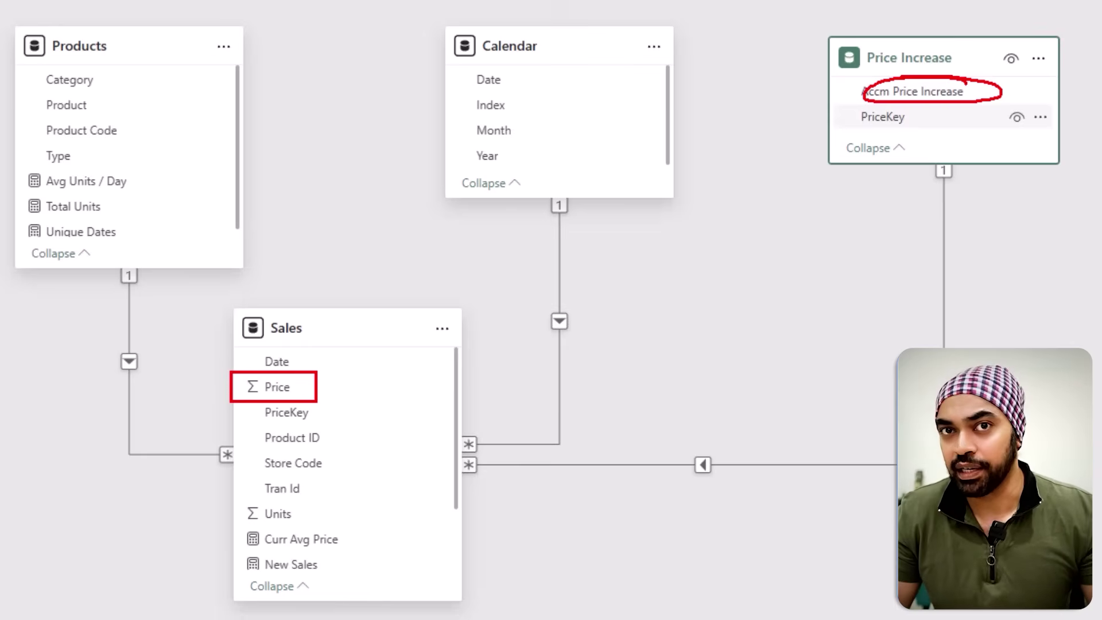
{"action": "left_click_drag", "start_coordinate": [970, 95], "coordinate": [1024, 58]}
{"action": "left_click_drag", "start_coordinate": [300, 381], "coordinate": [339, 363]}
{"action": "left_click_drag", "start_coordinate": [297, 523], "coordinate": [319, 503]}
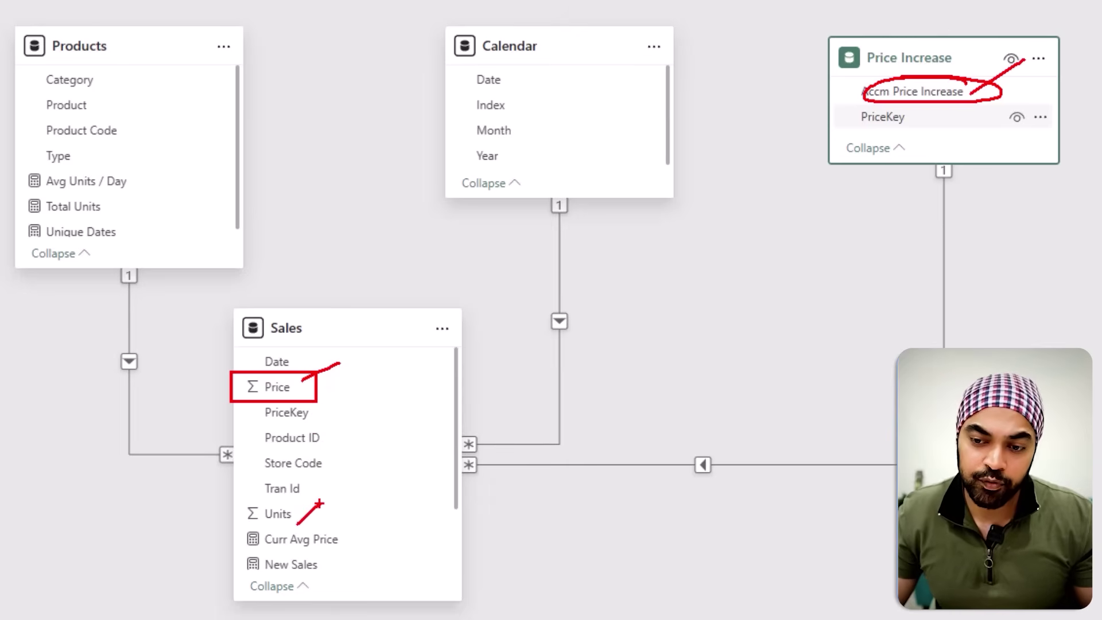